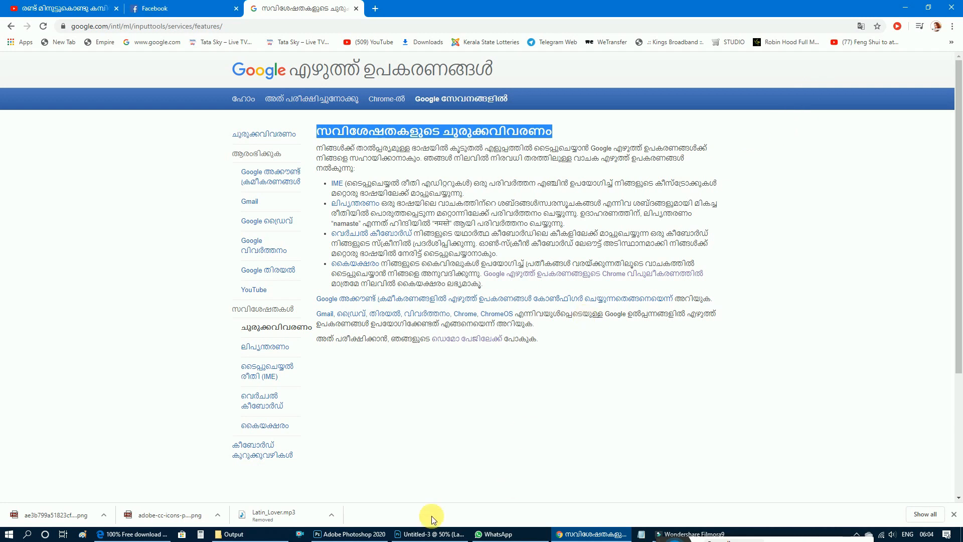
- Switch to Photoshop, paste the copied heading "സവിശേഷതകളുടെ ചുരുക്കവിവരണം" as a new text layer and centre it horizontally on the canvas
click(351, 532)
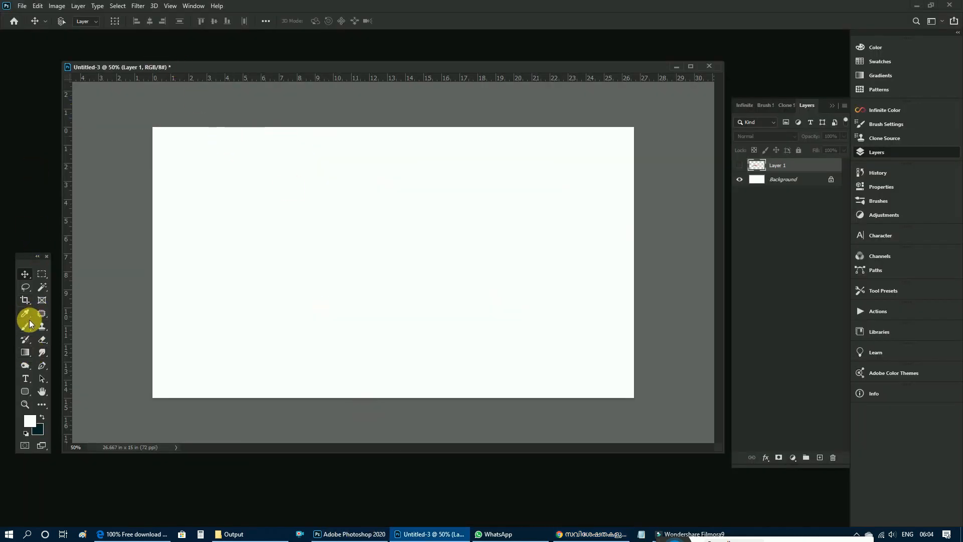
click(25, 378)
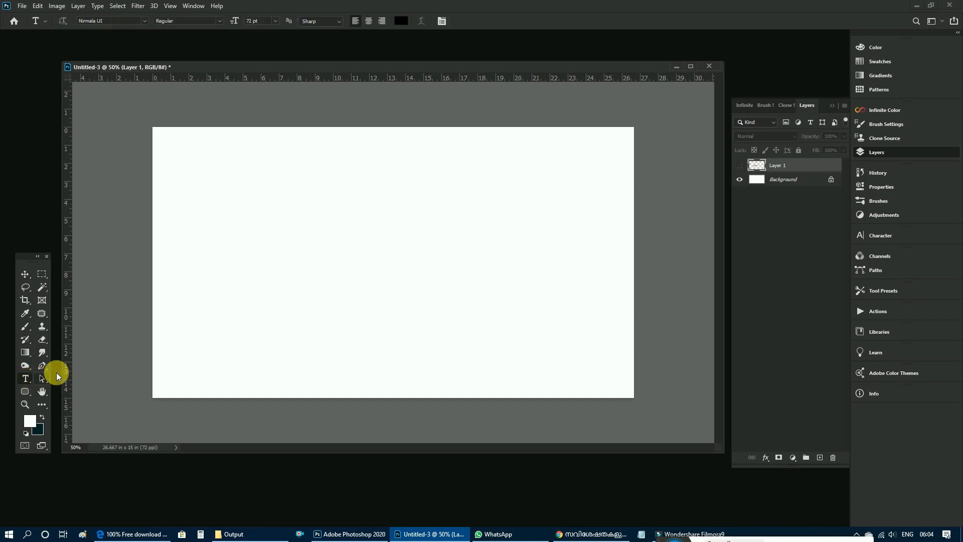
click(260, 219)
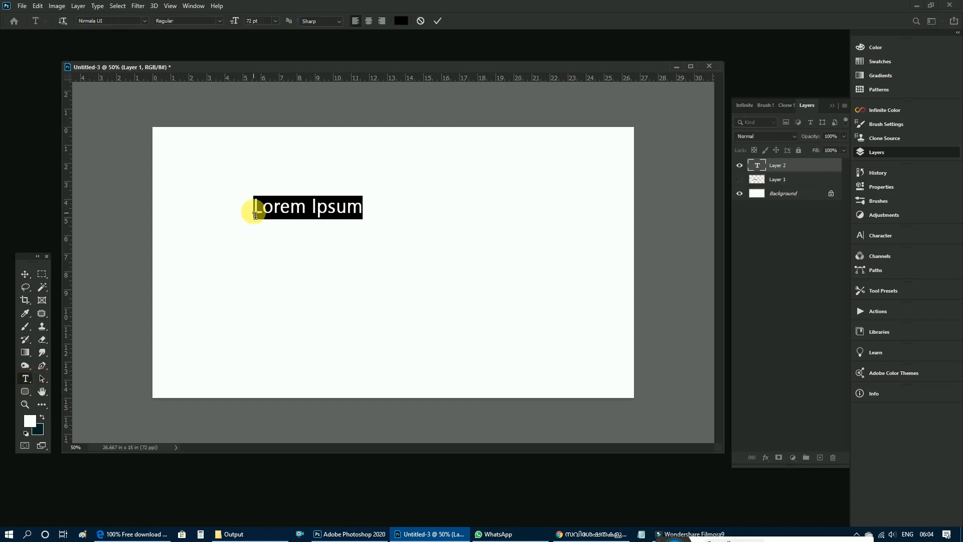
right_click(255, 210)
click(277, 248)
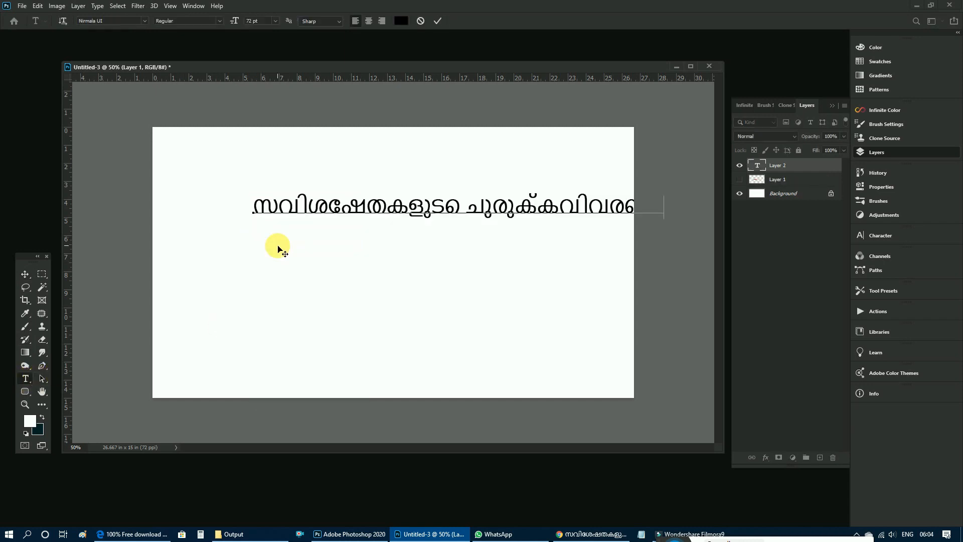
click(378, 298)
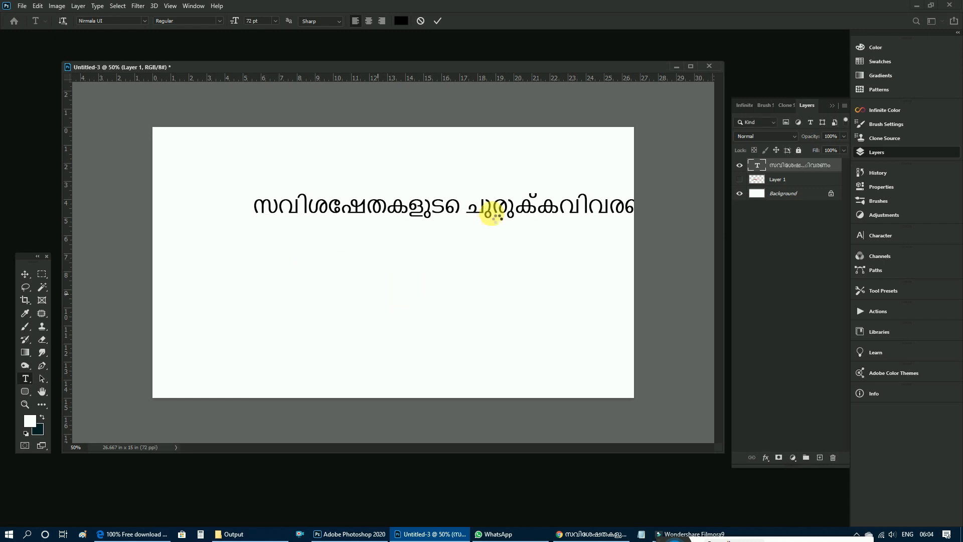
key(v)
drag(521, 206, 443, 212)
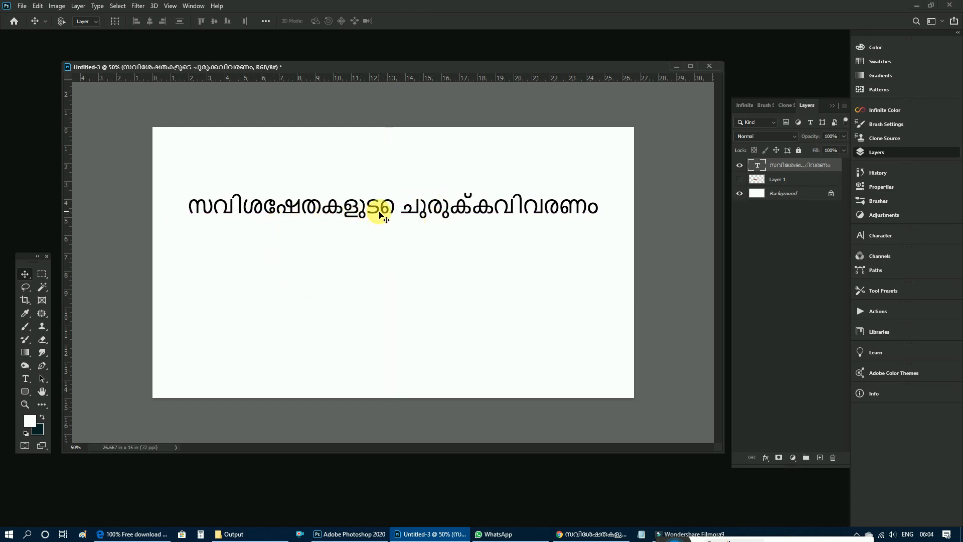
click(41, 273)
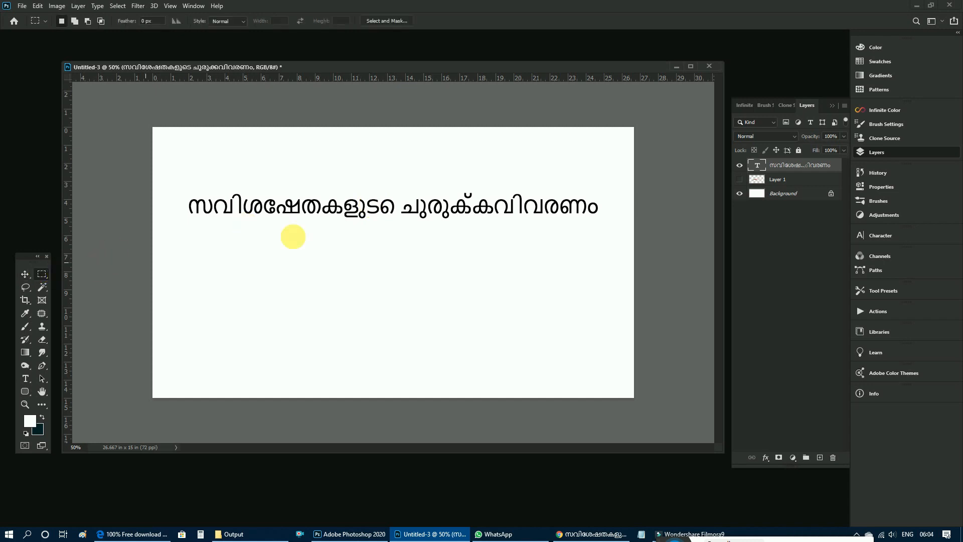
drag(369, 191, 382, 221)
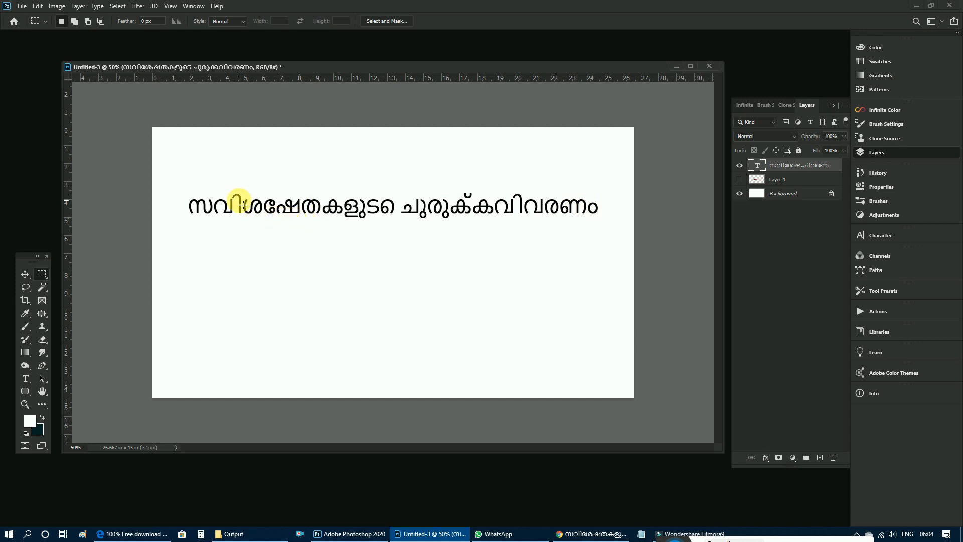
- Try the fonts ML-TTVishu and ML-TTAathira on the Malayalam heading layer, ending on ML-TTVishu
key(t)
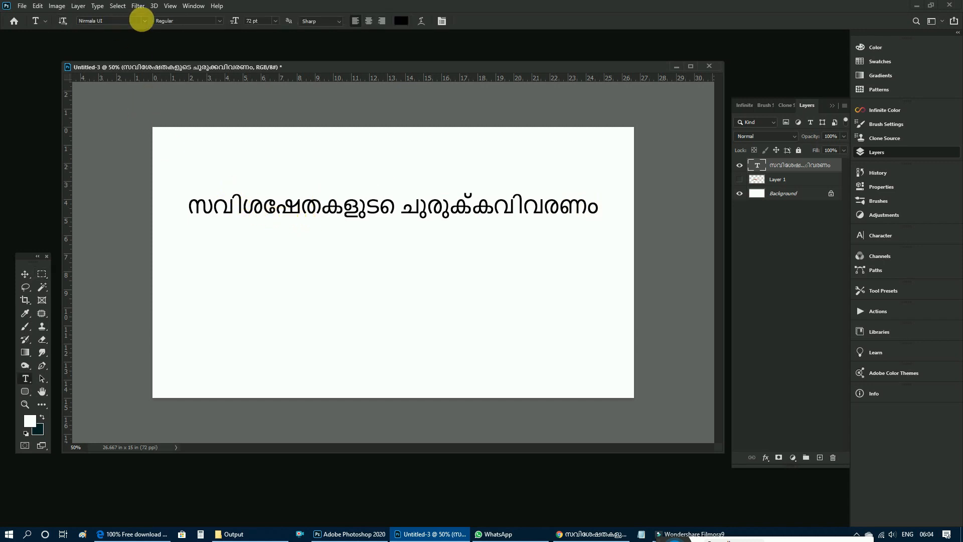
click(146, 21)
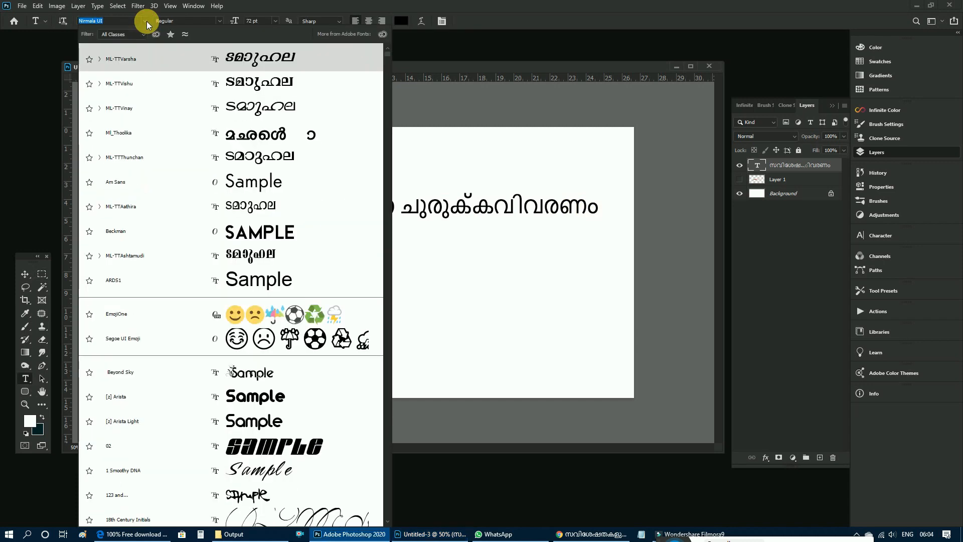
click(238, 85)
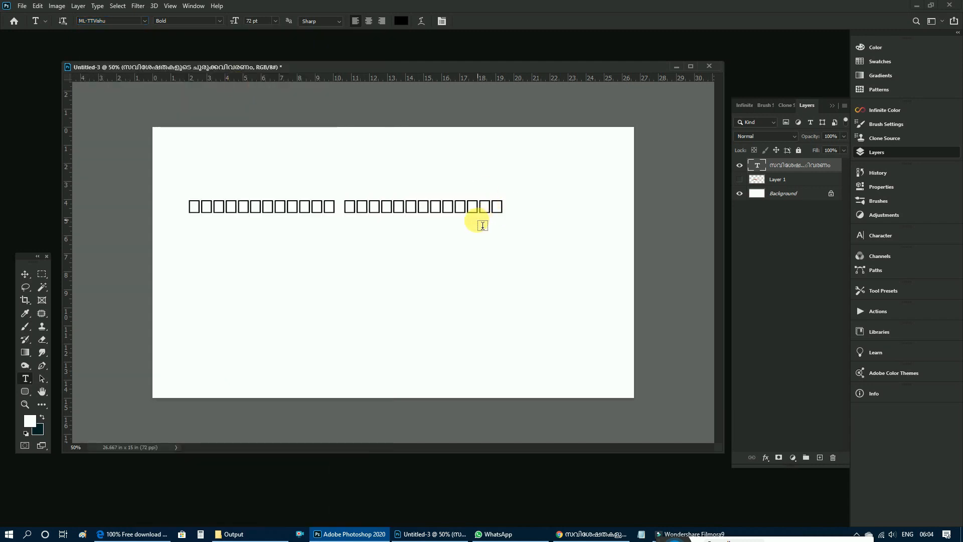
click(145, 20)
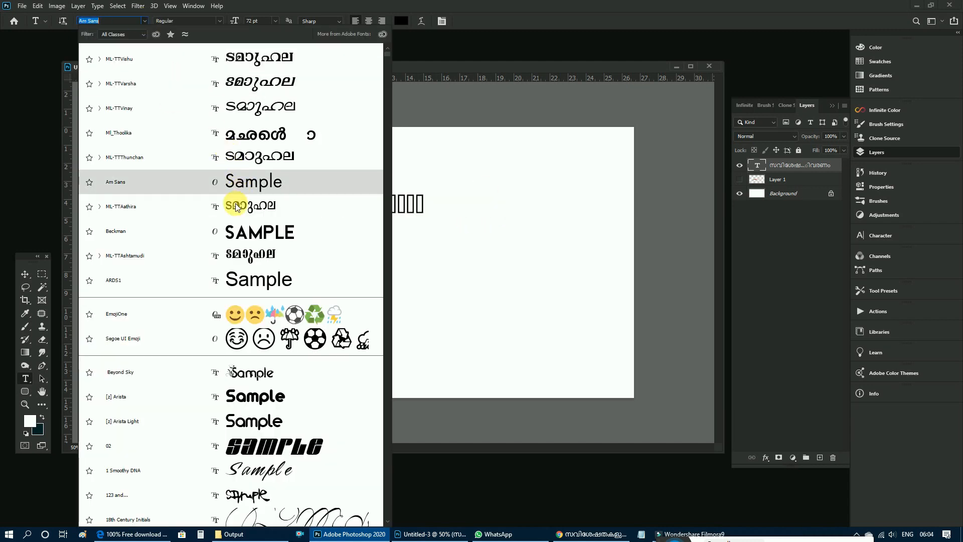
click(284, 205)
click(145, 20)
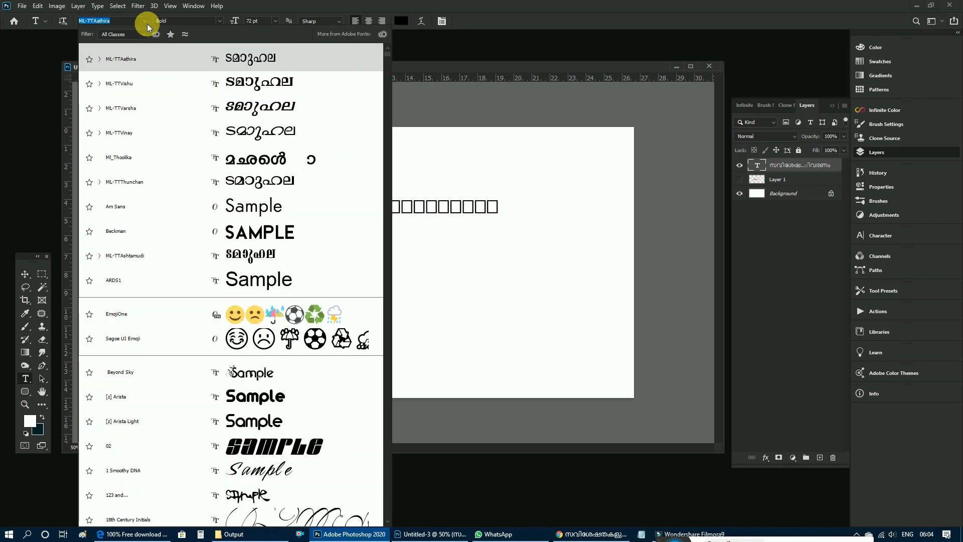
click(243, 86)
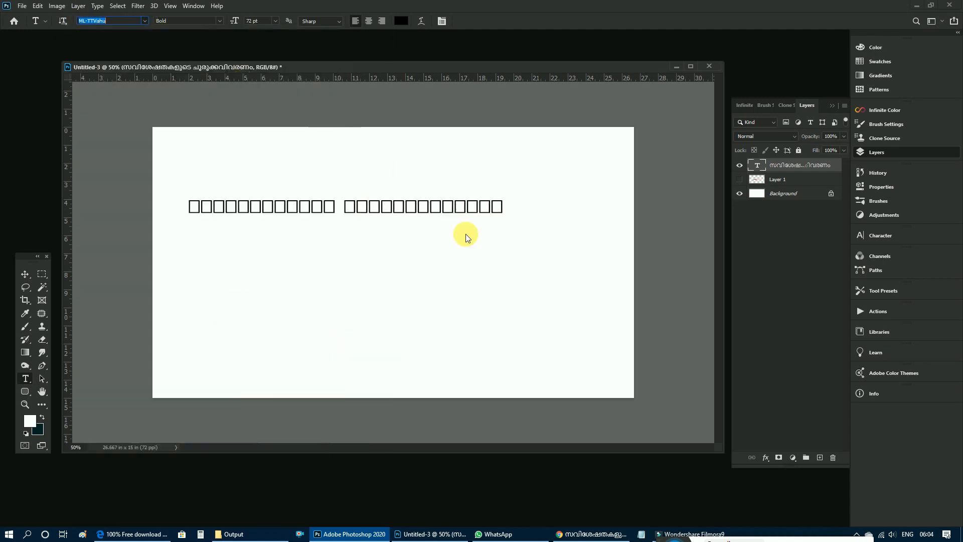
- Insert a space inside the heading's second word, and delete the heading's text layer
click(394, 208)
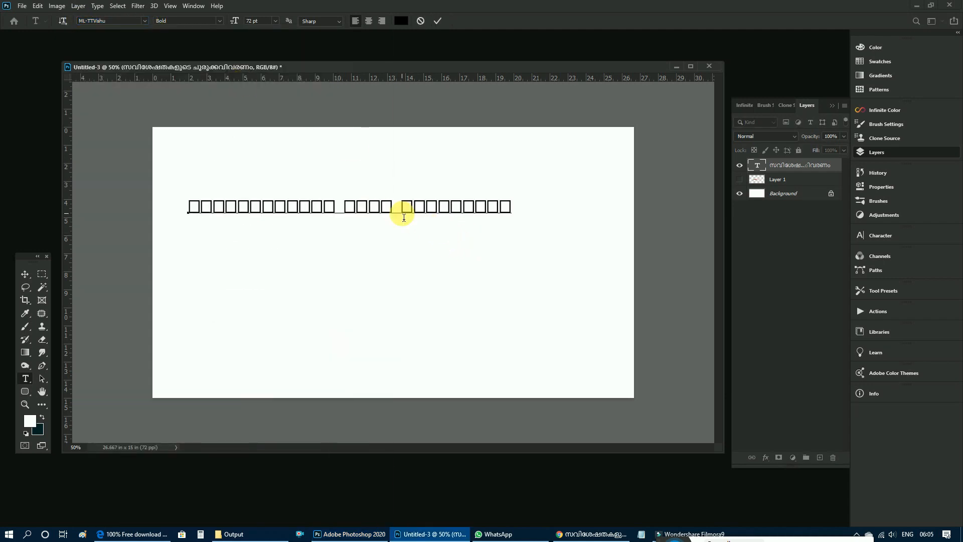
key(ctrl+Return)
key(v)
drag(377, 204, 407, 210)
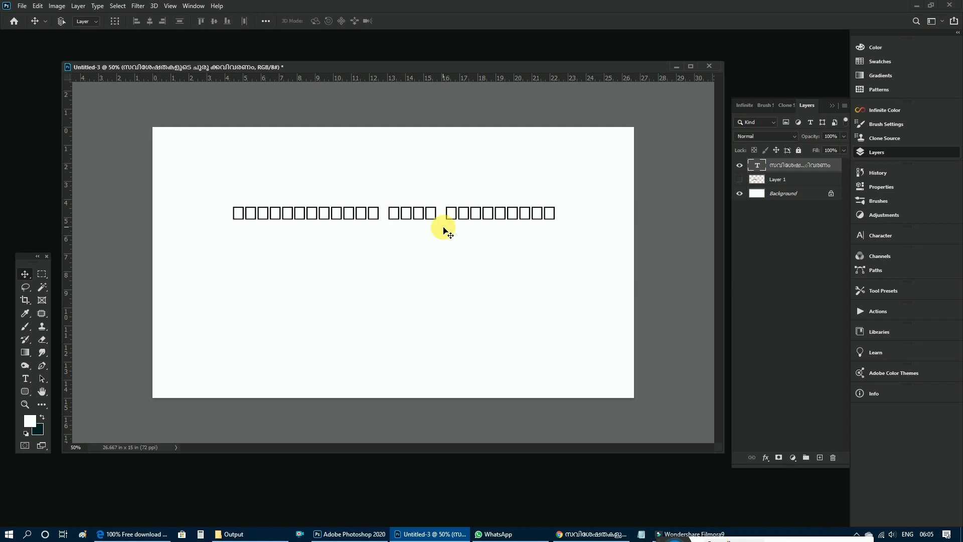
key(Delete)
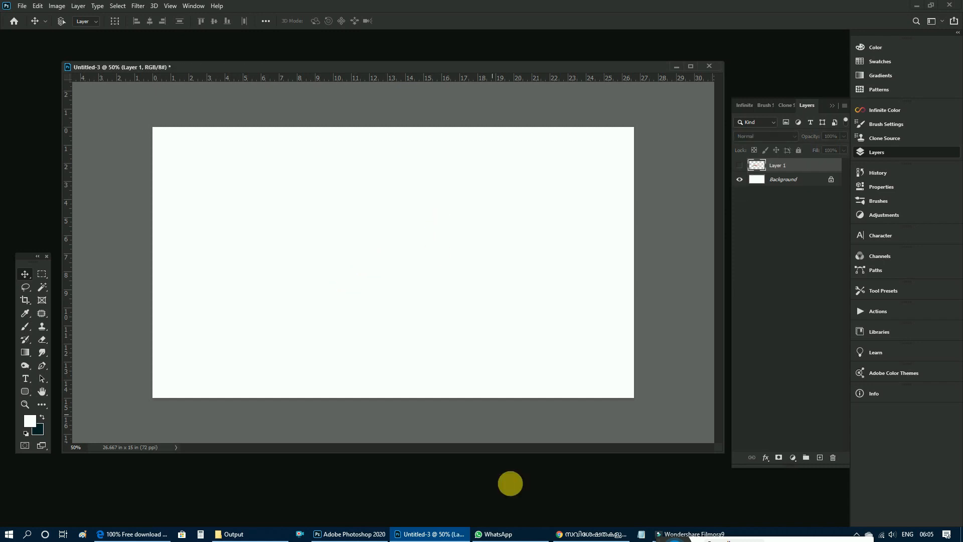
- Switch to Chrome and copy the highlighted line "ഇപ്പോൾ എമിരേറ്റ്സും എത്തിഹാദും സർവീസ് നടത്തുന്നത്" from the Facebook post
mouse_move(502, 538)
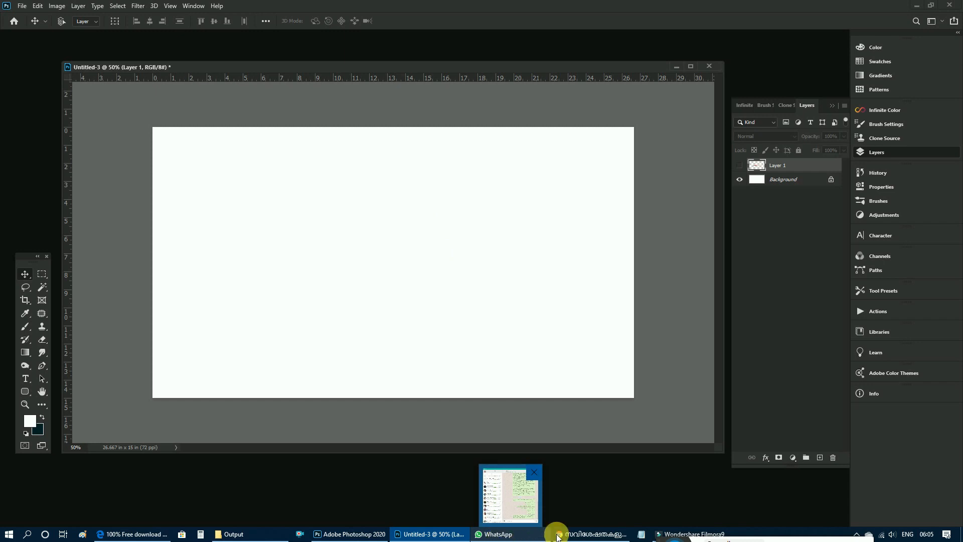
click(584, 534)
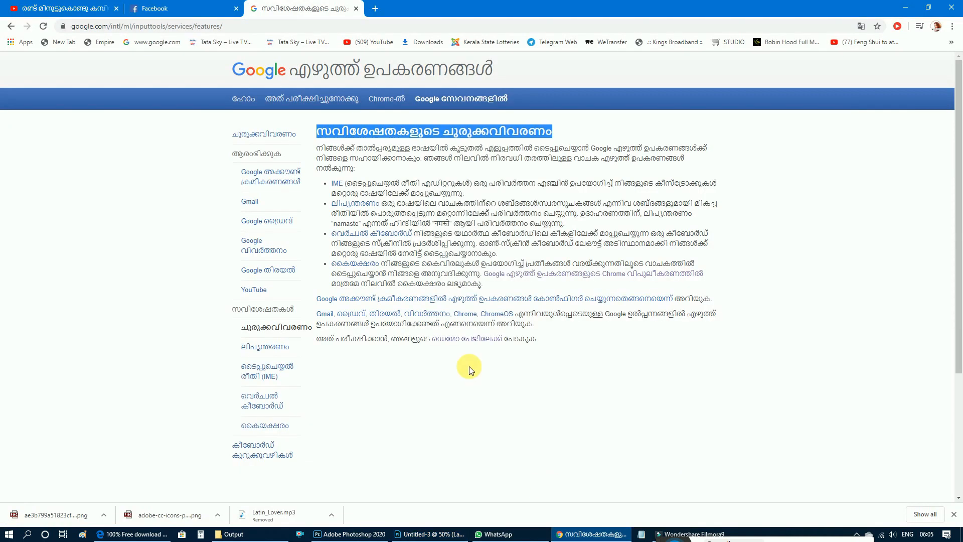
click(181, 10)
right_click(326, 208)
click(339, 215)
- Return to Photoshop, paste the copied Facebook line as a new text layer and move it toward the canvas's left edge
click(906, 7)
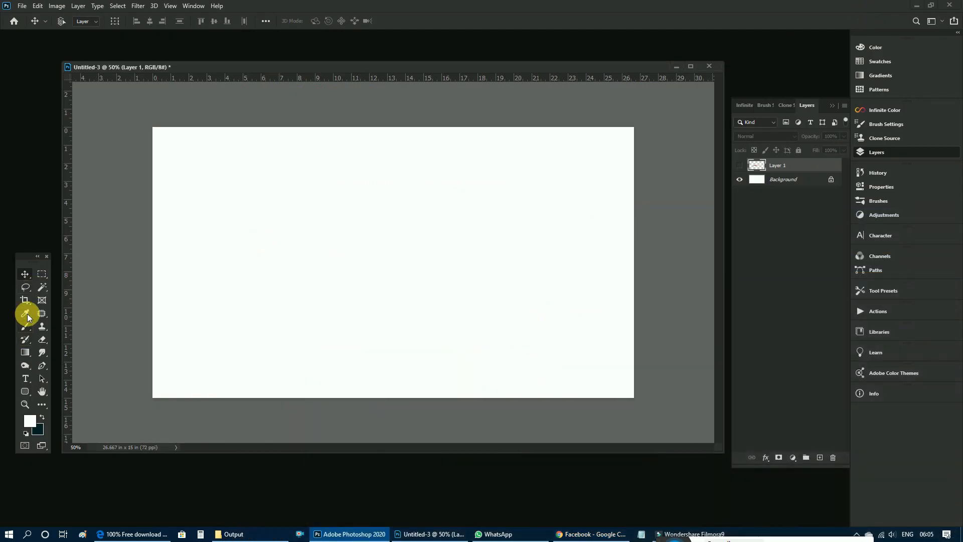
click(25, 380)
click(227, 223)
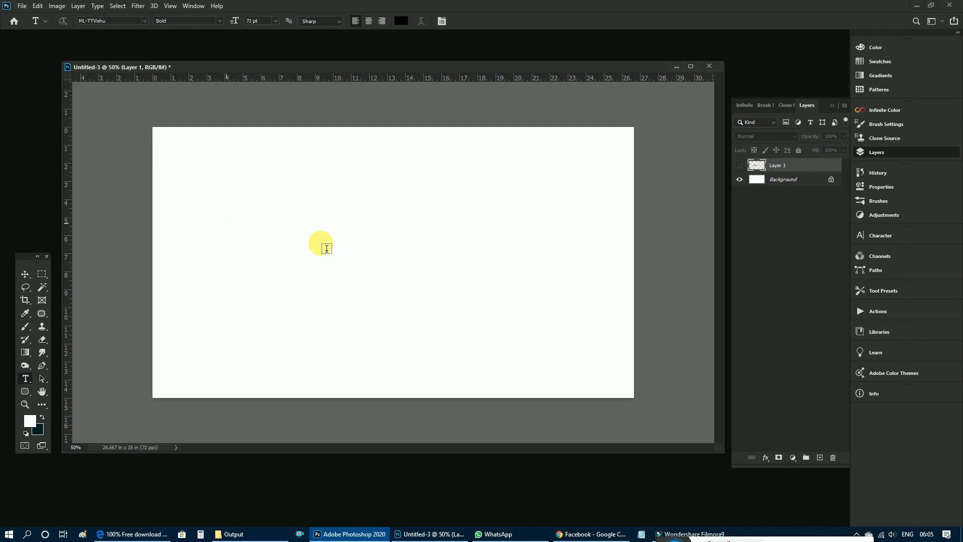
key(ctrl+v)
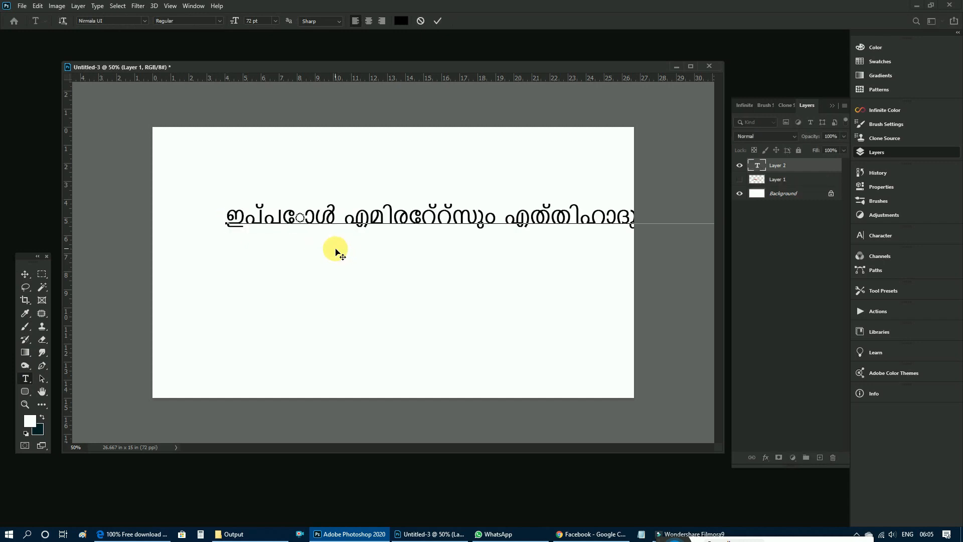
key(ctrl+Return)
key(v)
drag(372, 225, 408, 220)
- Set the font size of the pasted Facebook line to 48 pt
key(t)
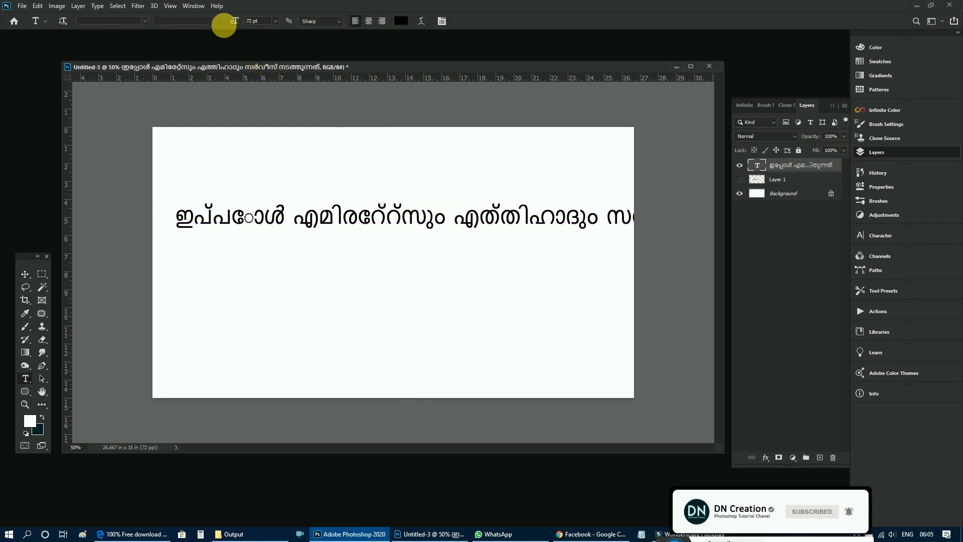
click(276, 21)
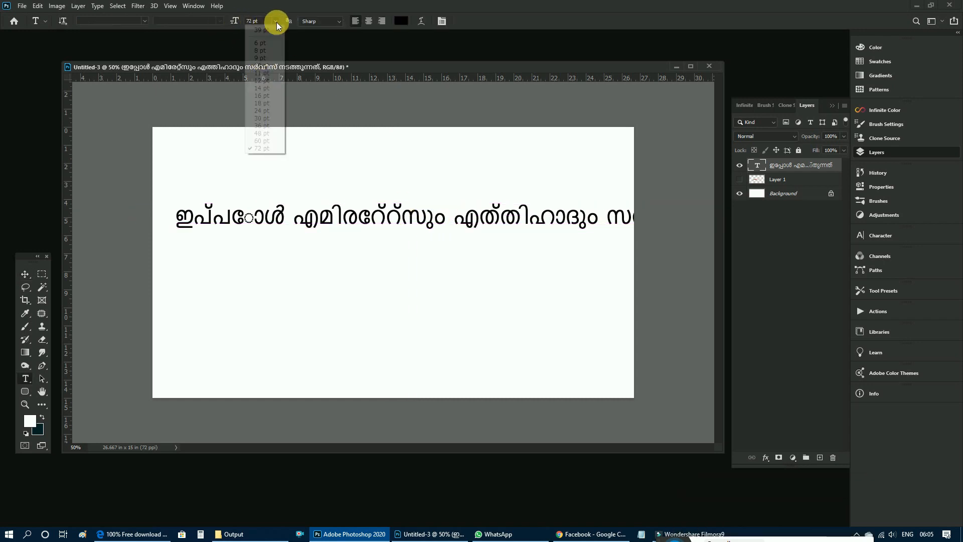
click(260, 134)
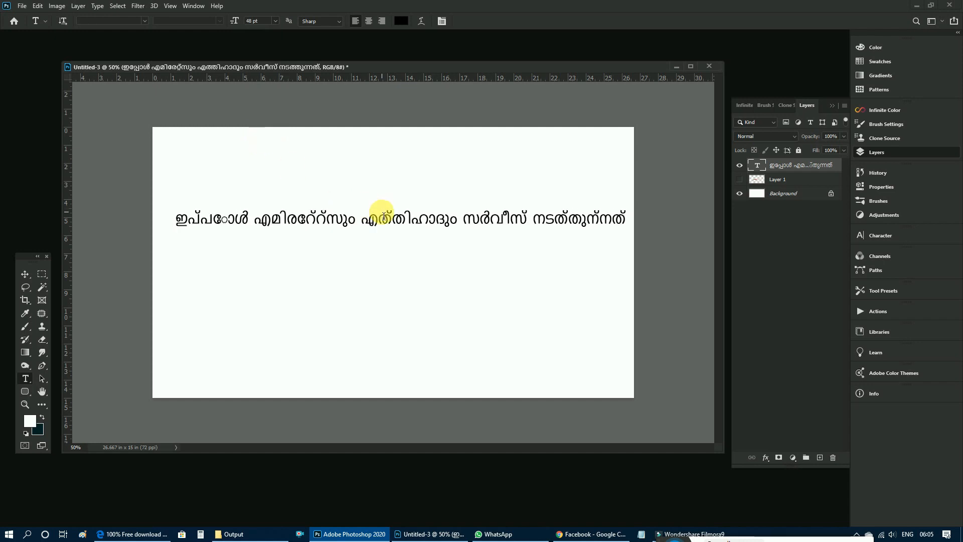
- Try the font ML-TTVinay Bold on the Facebook line, and delete its text layer
click(144, 25)
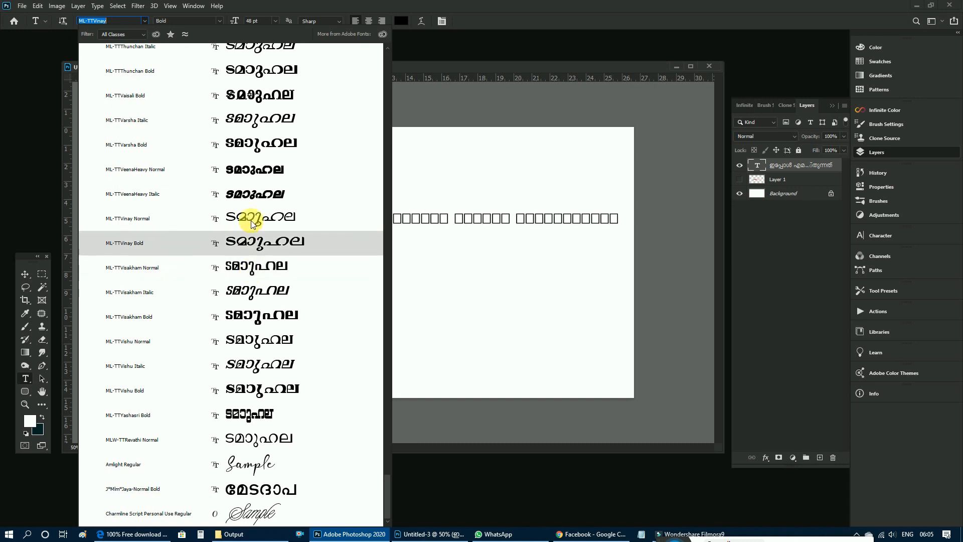
click(246, 244)
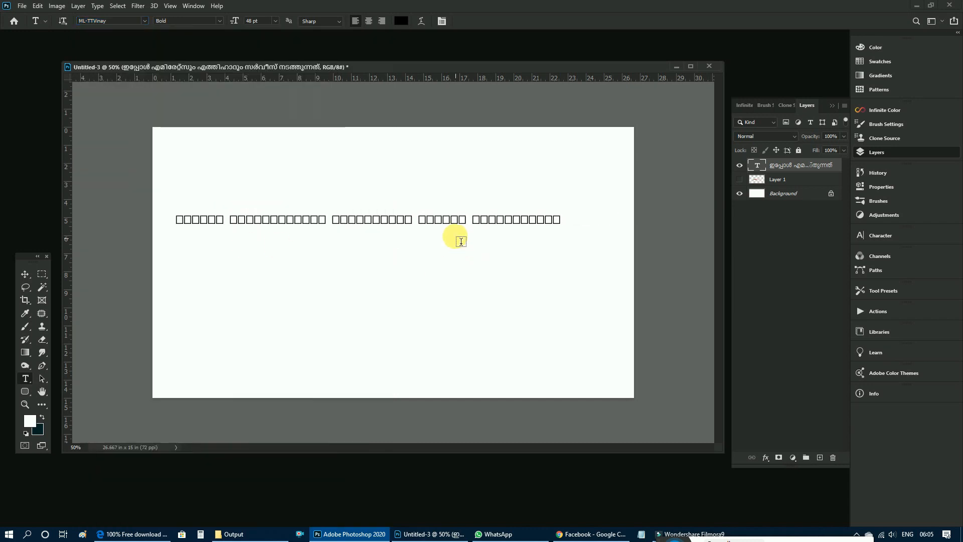
key(v)
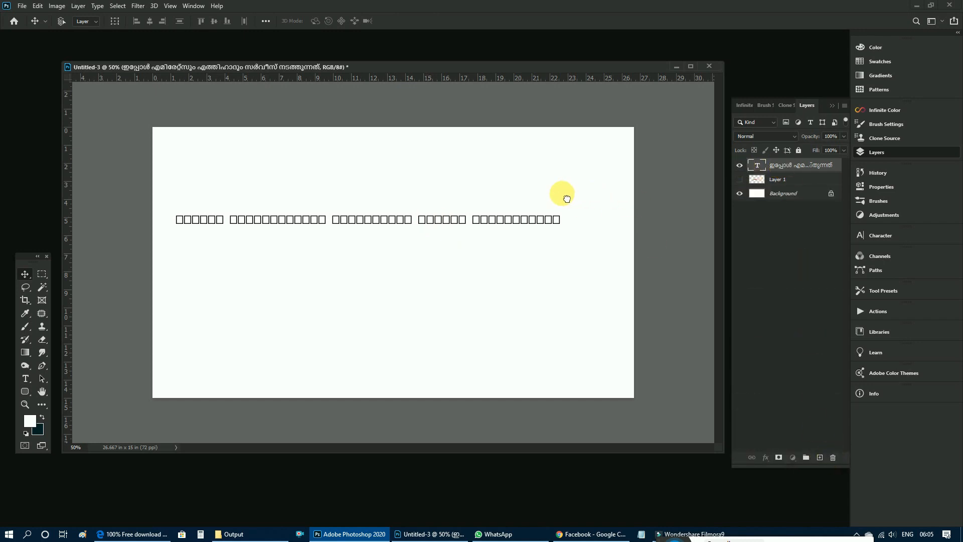
key(Delete)
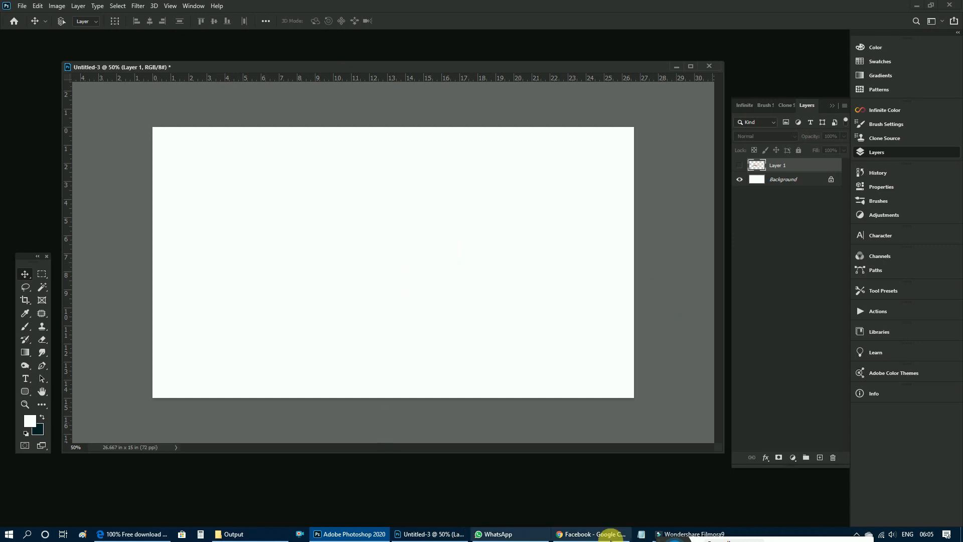
- Switch to Chrome and copy the highlighted words "രണ്ട് മിനുട്ടുകൊണ്ടു കമ്പിവേലി" from the YouTube video title
click(573, 535)
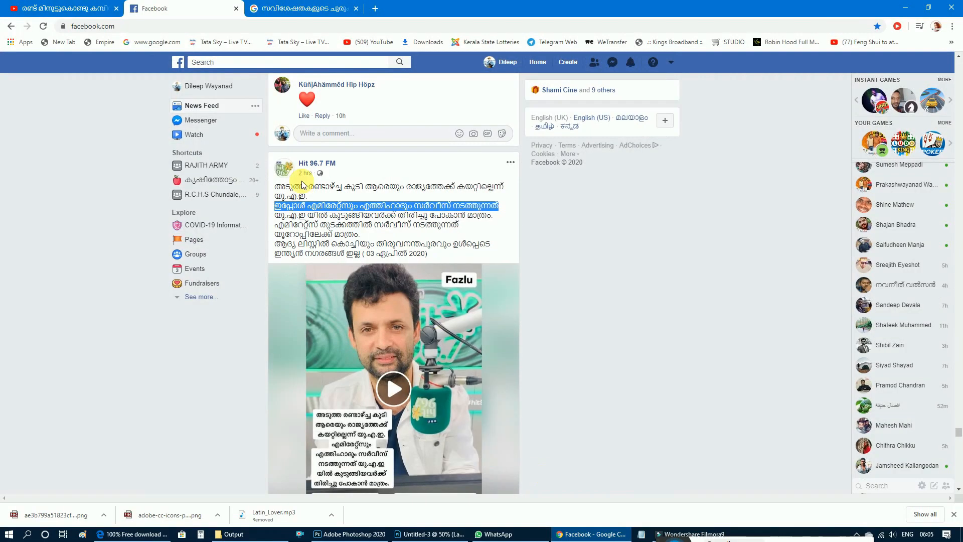
click(81, 8)
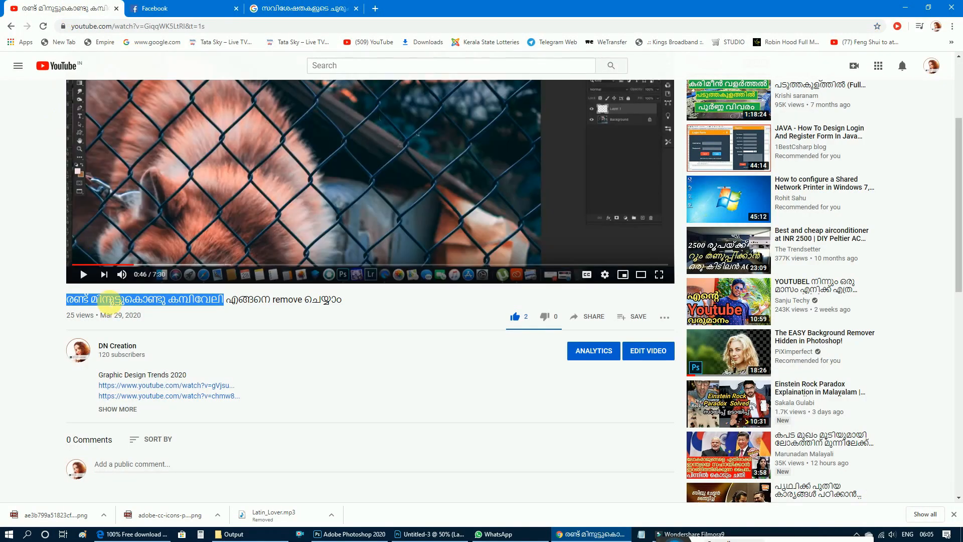
right_click(105, 298)
click(120, 307)
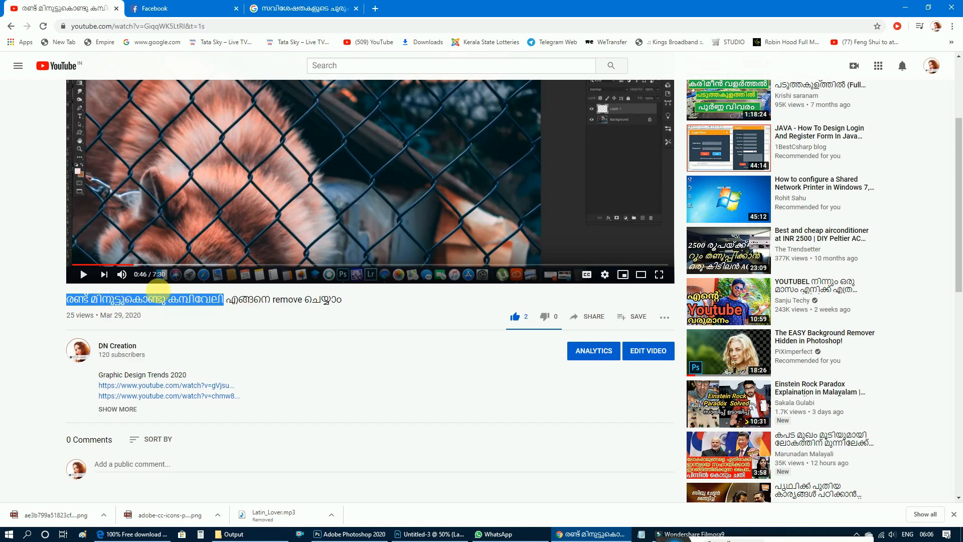
- Return to Photoshop and add the copied words "രണ്ട് മിനുട്ടുകൊണ്ടു കമ്പിവേലി" as a new text layer on the canvas
click(902, 10)
click(25, 380)
click(514, 229)
text(രണ്ട് മിനുട്ടുകൊണ്ടു കമ്പിവലേ)
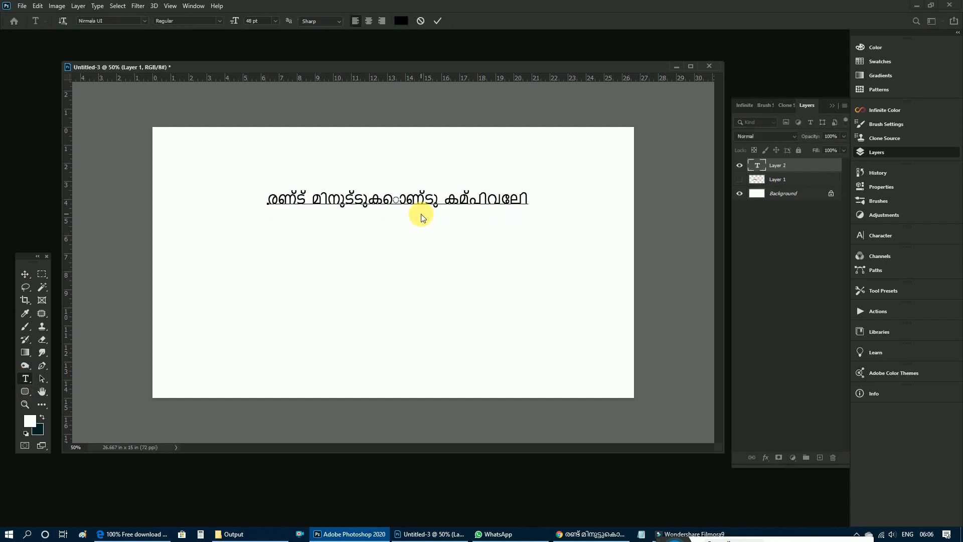
key(ctrl+Return)
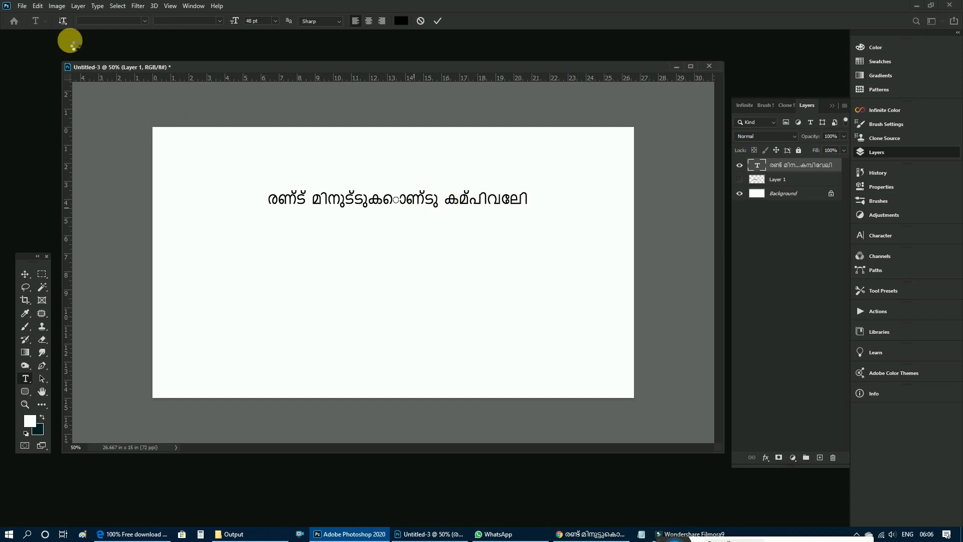
- Try the font ML-TTVarsha Italic on the YouTube title words, and delete their text layer
click(145, 20)
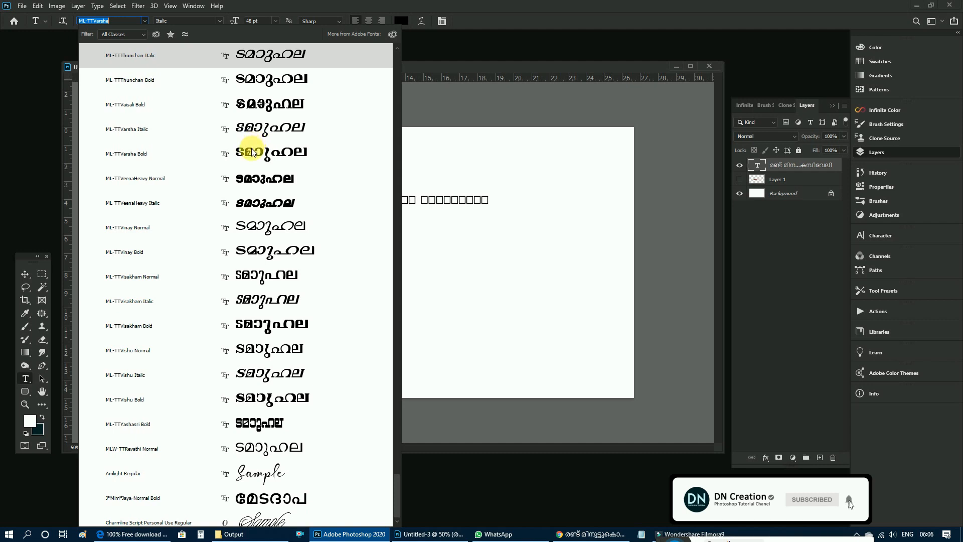
click(253, 140)
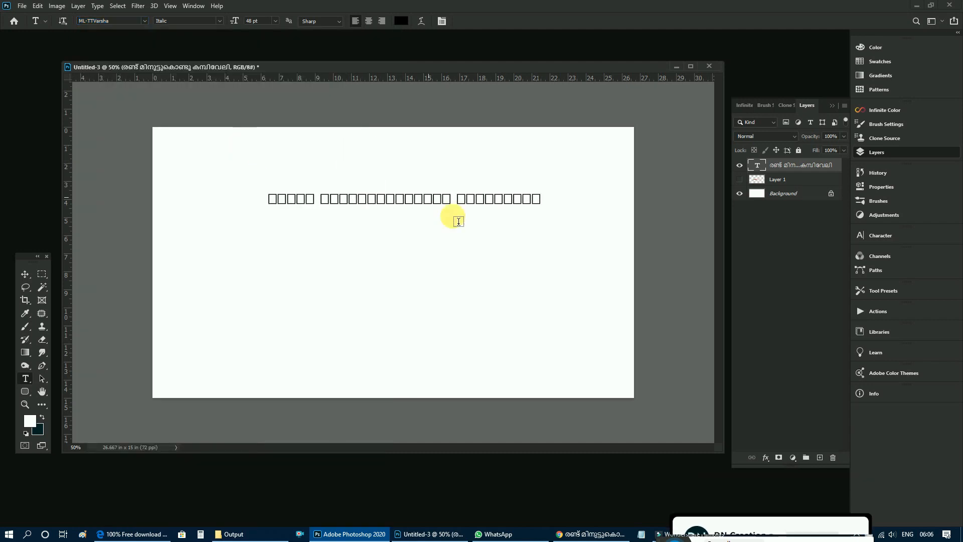
key(v)
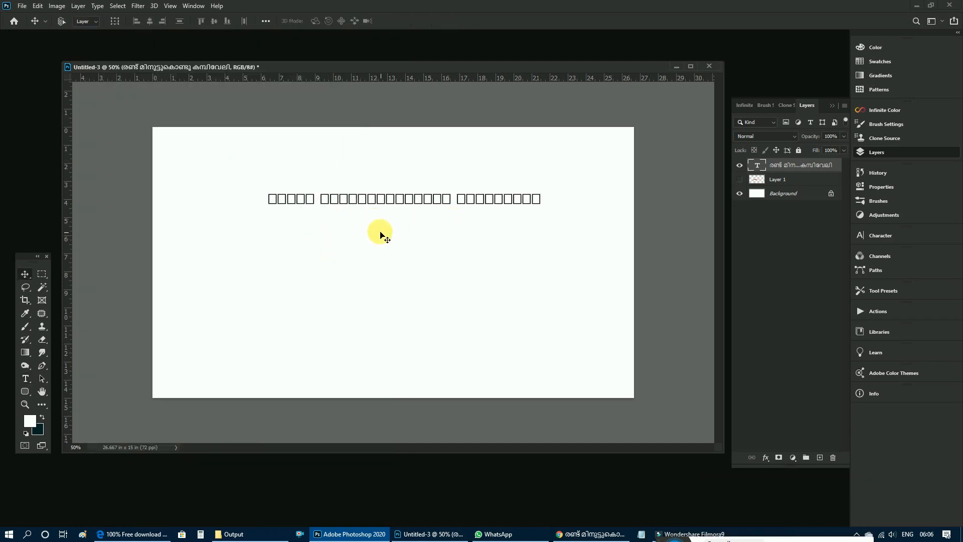
key(Delete)
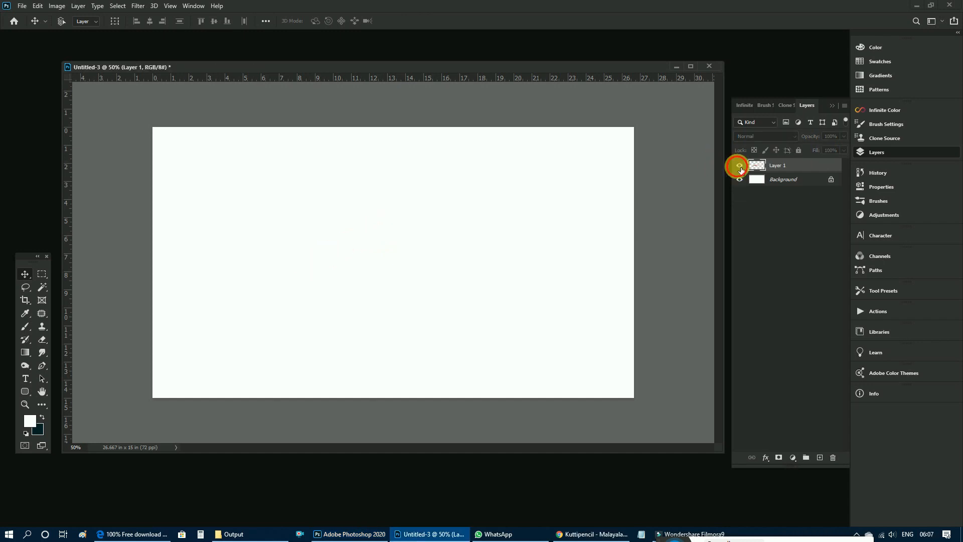
- Make Layer 1 visible, and switch to Chrome to open the Kuttipencil - Malayalam Typing Utility site from the Google results
click(739, 165)
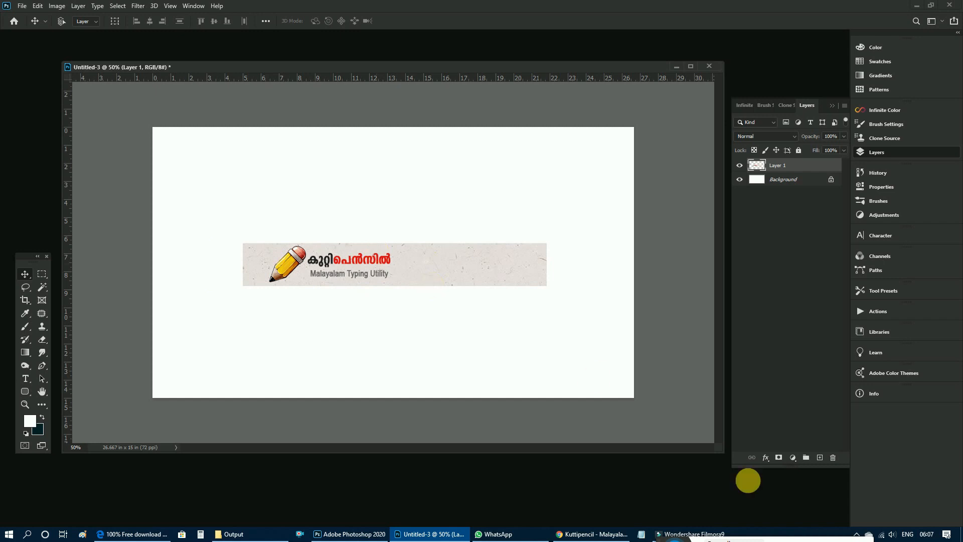
click(610, 533)
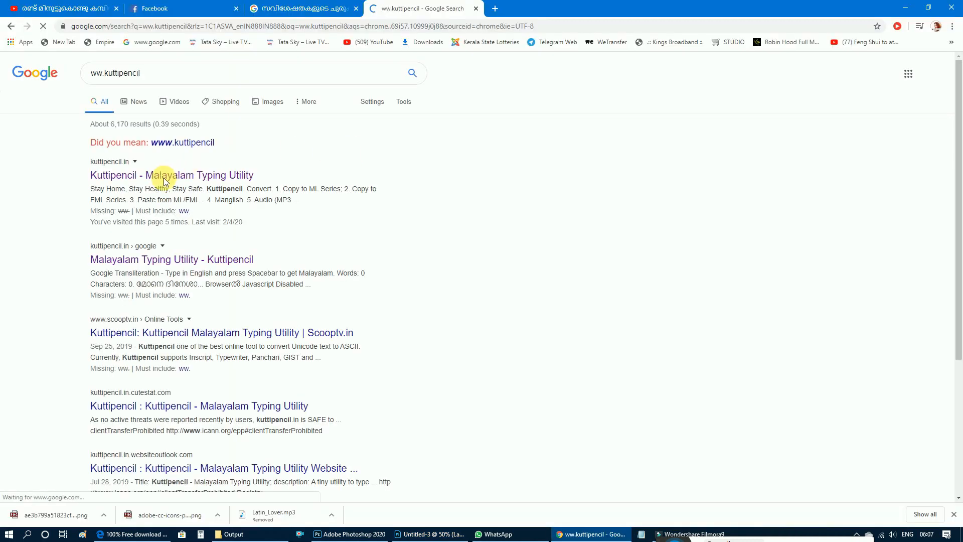
click(167, 175)
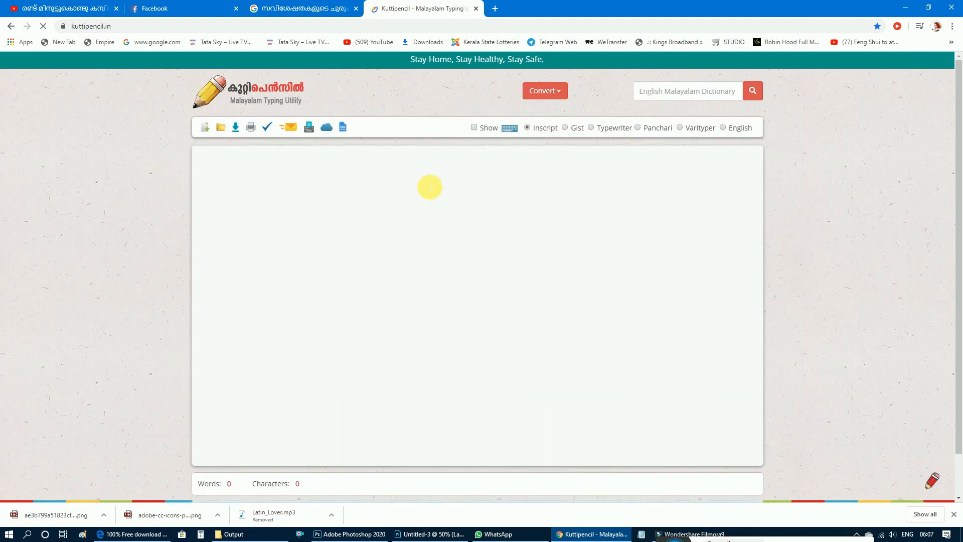
- Show Layer 1 in Photoshop, and copy "അത് പരീക്ഷിച്ചുനോക്കുന്നതിന്, ചുവടെ നിങ്ങളുടെ" from the last message in the WhatsApp chat
click(418, 538)
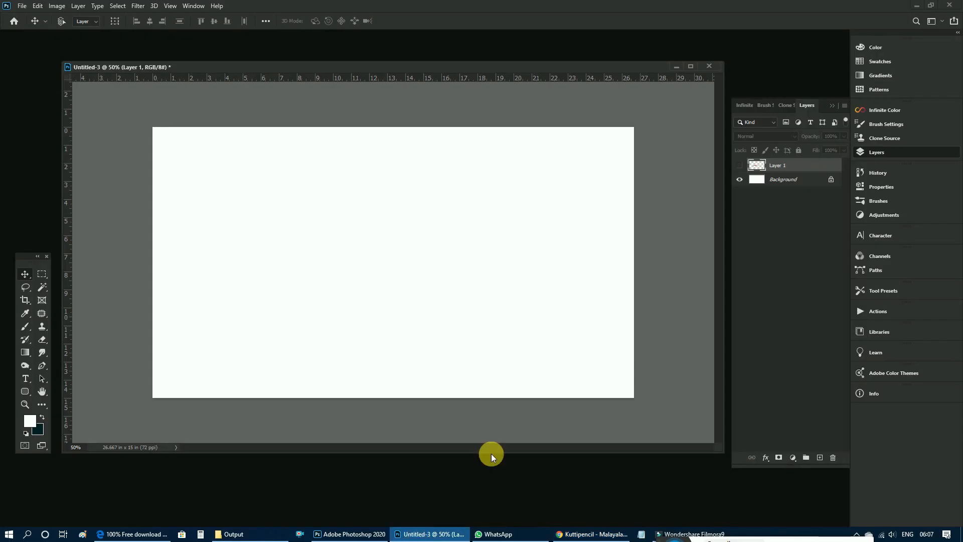
key(ctrl+v)
mouse_move(501, 537)
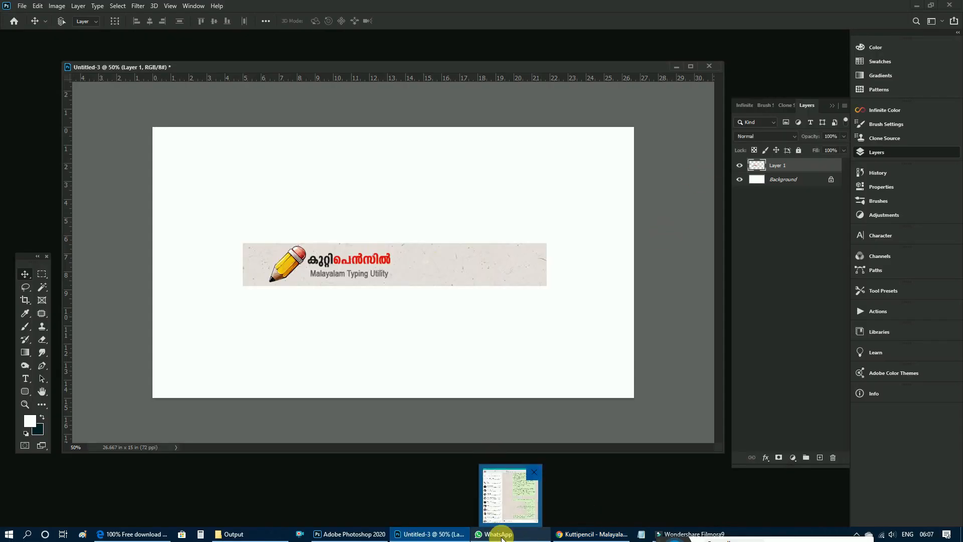
click(498, 536)
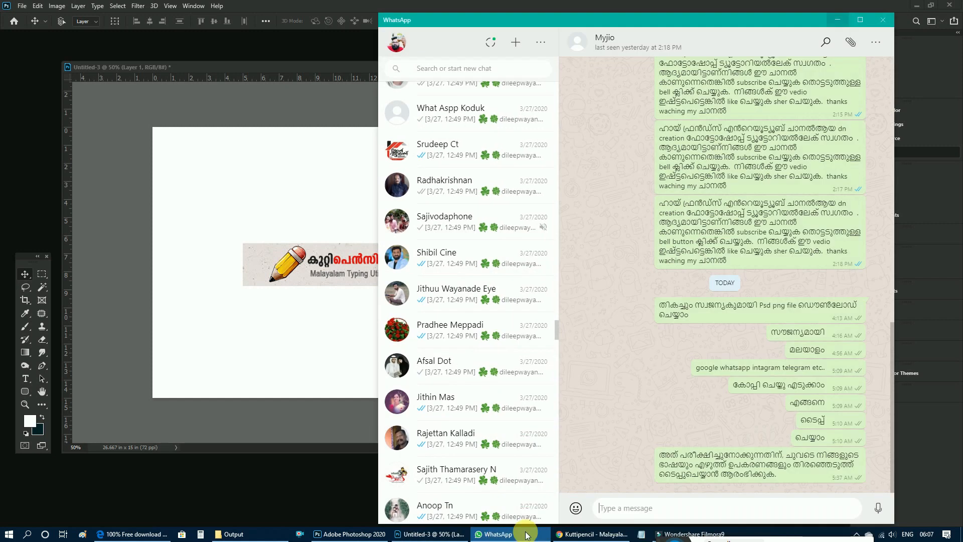
drag(670, 455, 782, 457)
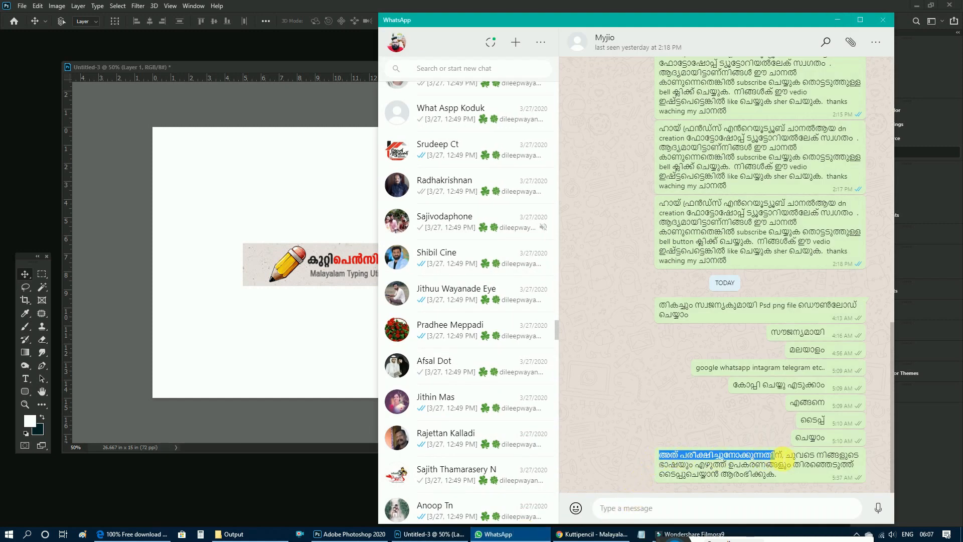
drag(860, 458, 849, 456)
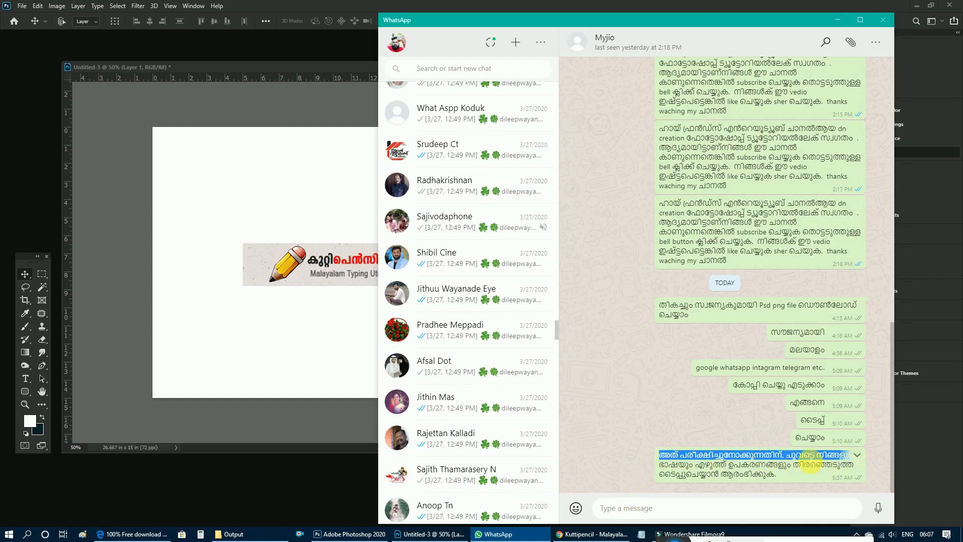
click(307, 333)
- Switch to Chrome and paste the copied words "അത് പരീക്ഷിച്ചുനോക്കുന്നതിന്, ചുവടെ നിങ്ങളുടെ" into the Kuttipencil editor
click(600, 534)
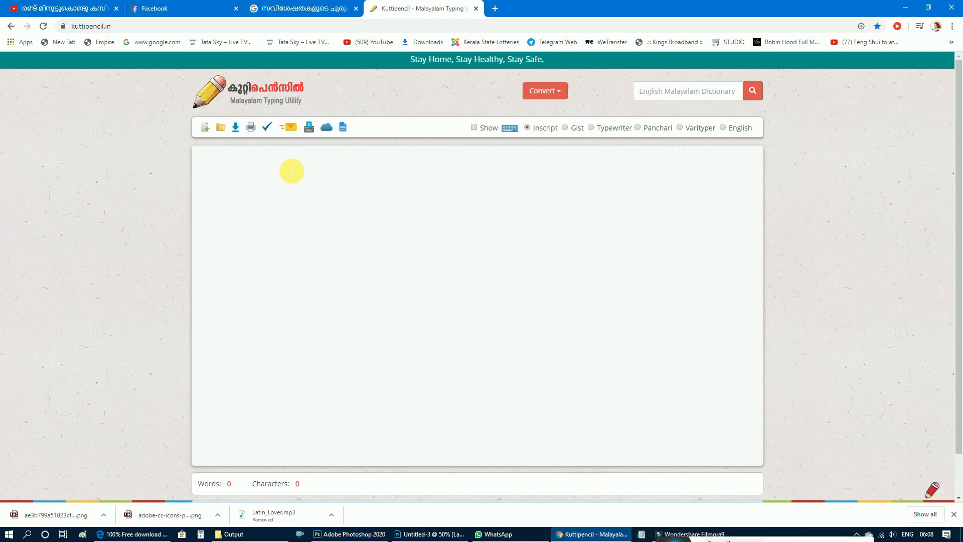
click(216, 169)
text(അത് പരീക്ഷിച്ചുനോക്കുന്നതിന്, ചുവടെ നിങ്ങളുടെ)
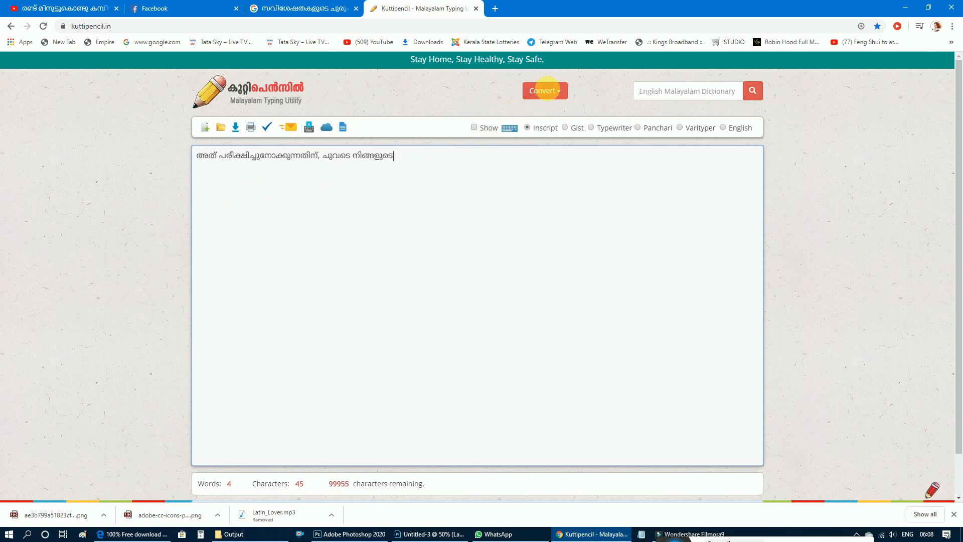
- Convert the pasted WhatsApp words to FML Series and copy the whole converted text
click(562, 92)
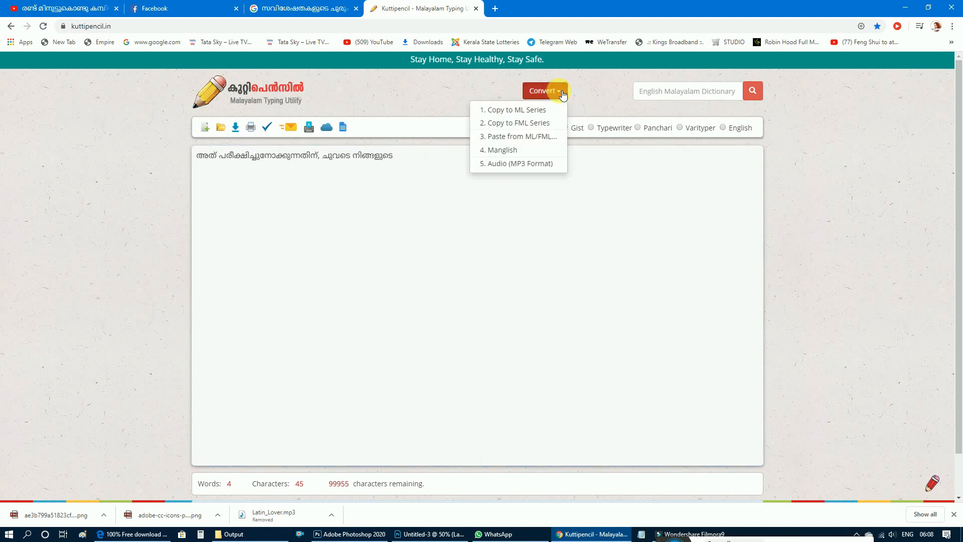
click(532, 125)
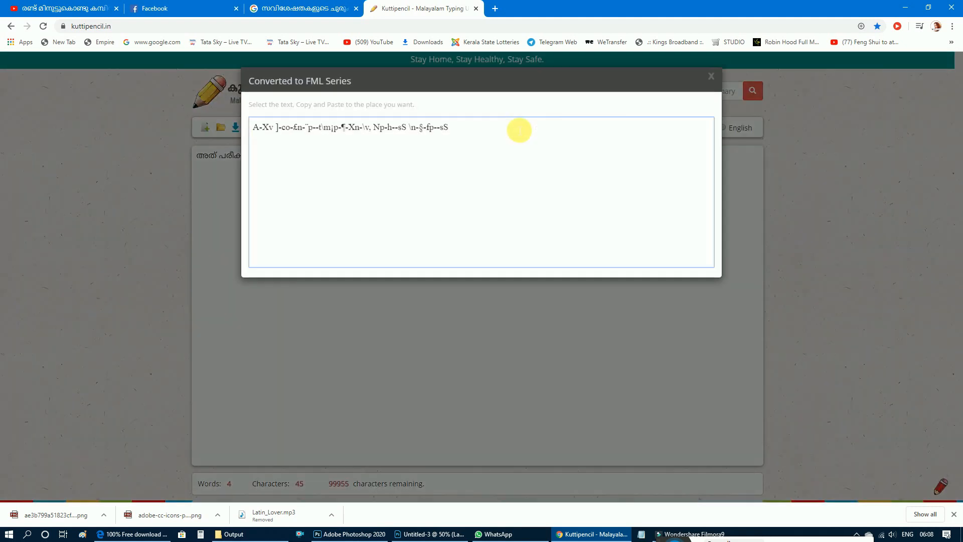
drag(453, 132, 241, 131)
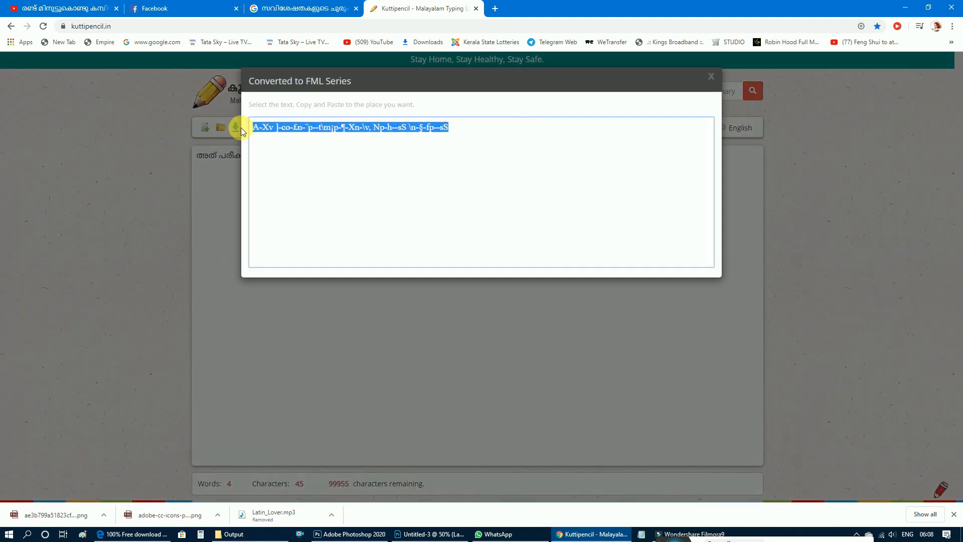
right_click(259, 132)
click(276, 137)
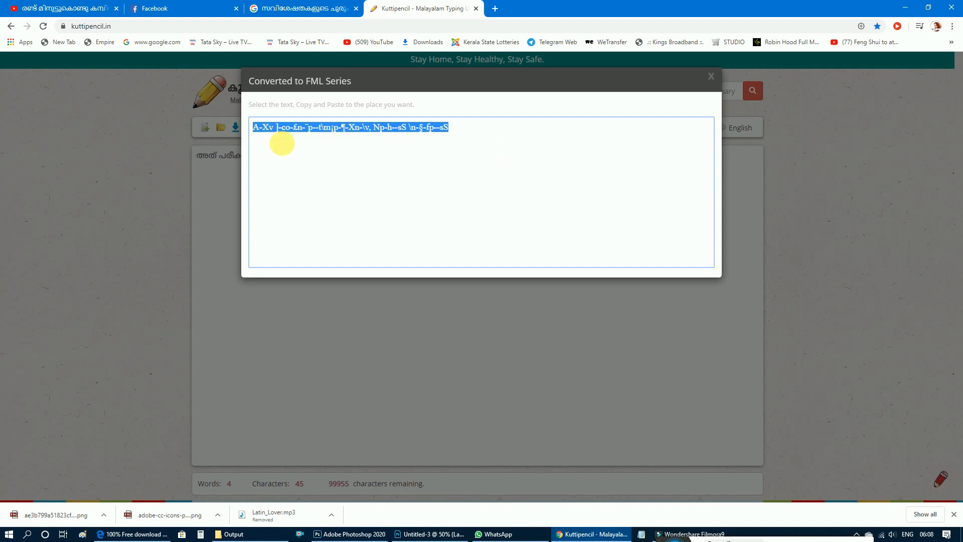
- Return to Photoshop and paste the converted FML text as a new text layer above the Kuttipencil banner image
click(459, 534)
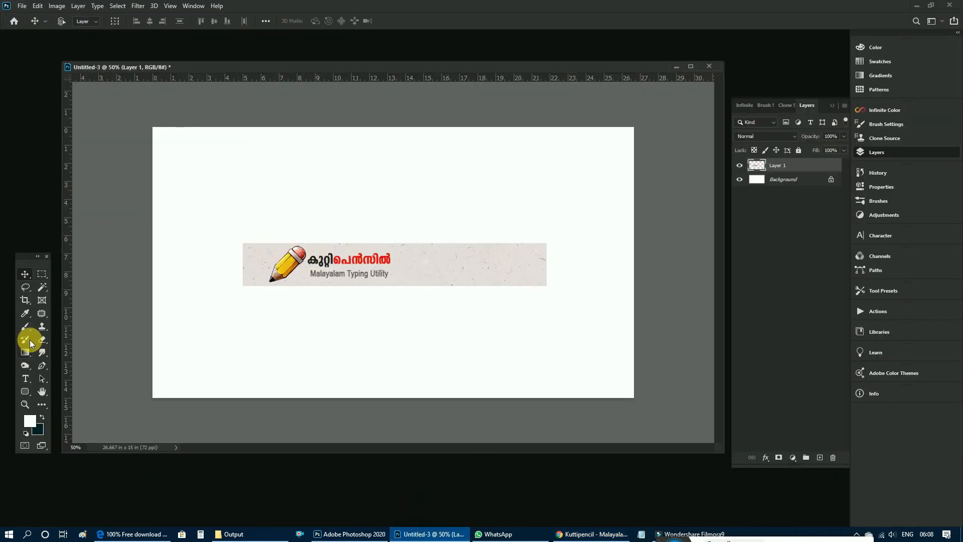
click(35, 378)
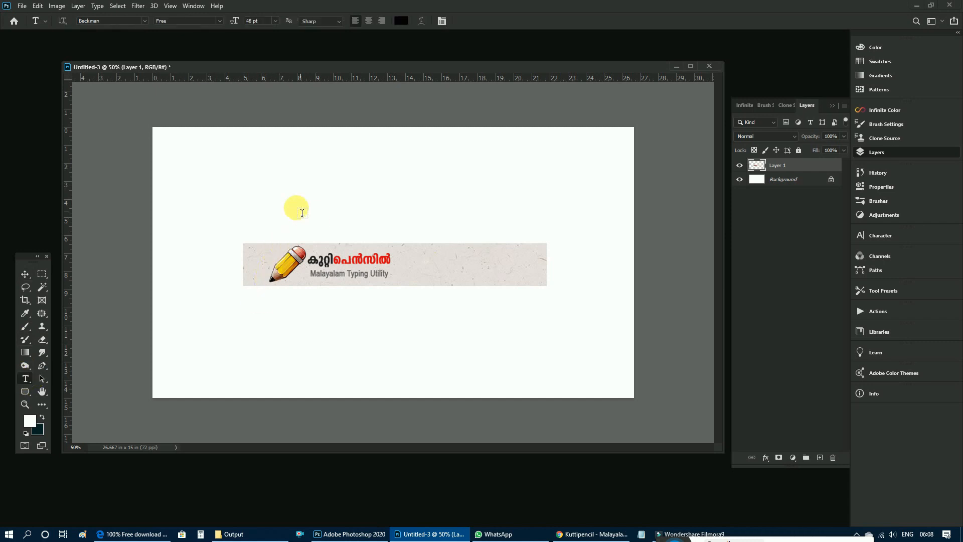
click(257, 215)
right_click(255, 205)
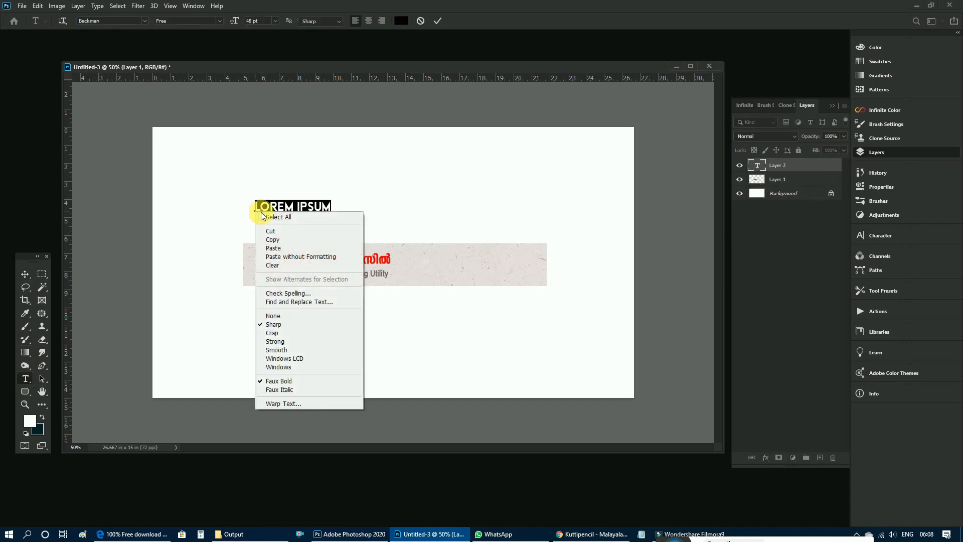
click(273, 248)
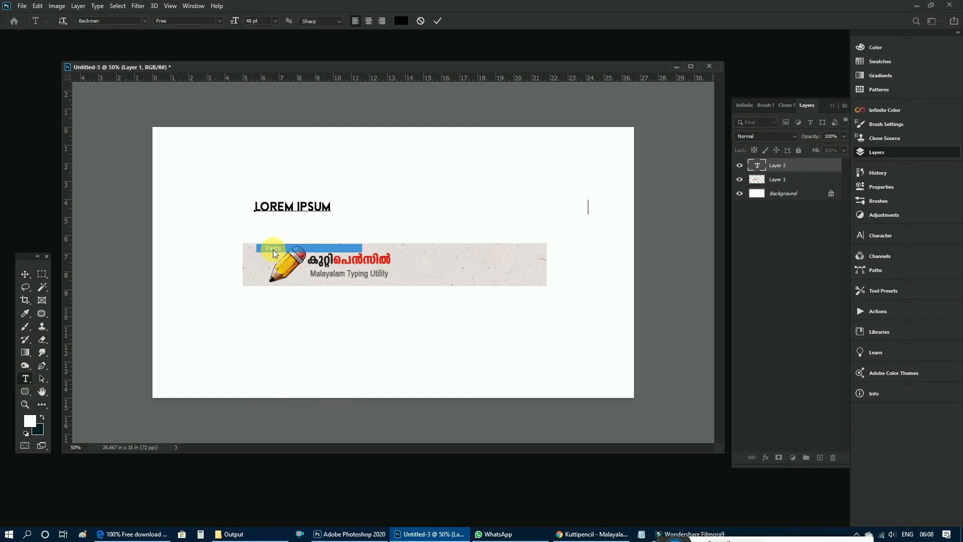
click(301, 252)
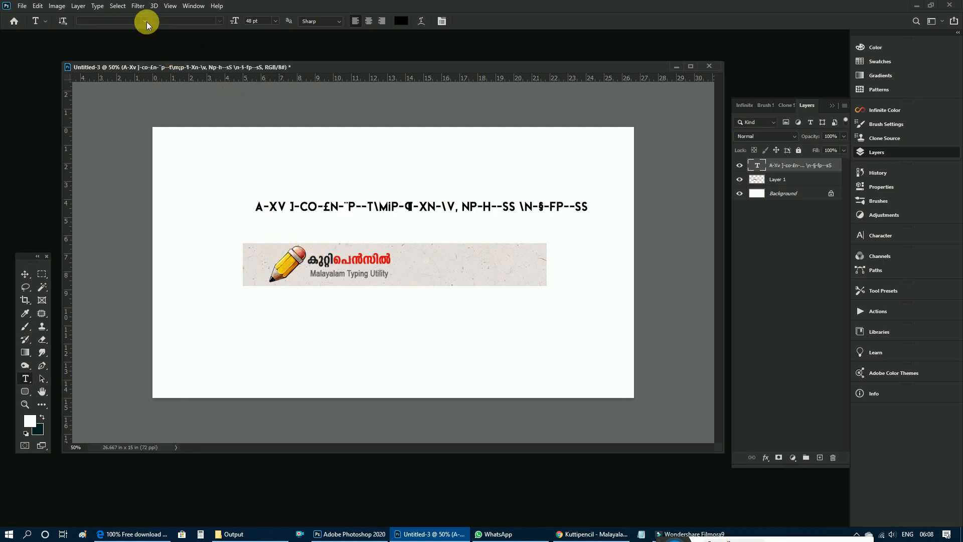
- Set the converted text's font to ML-TTVarsha Italic and compare it with the original message in WhatsApp
click(142, 21)
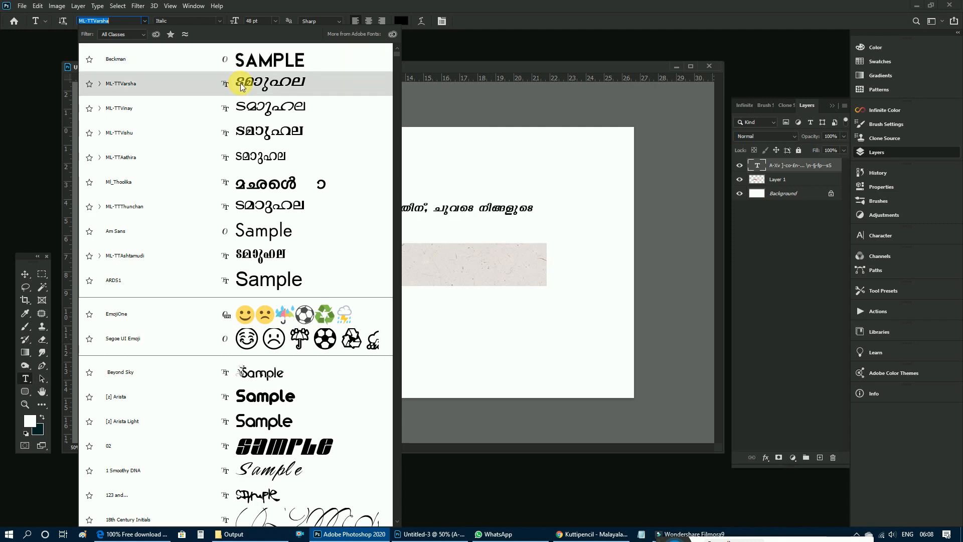
click(241, 85)
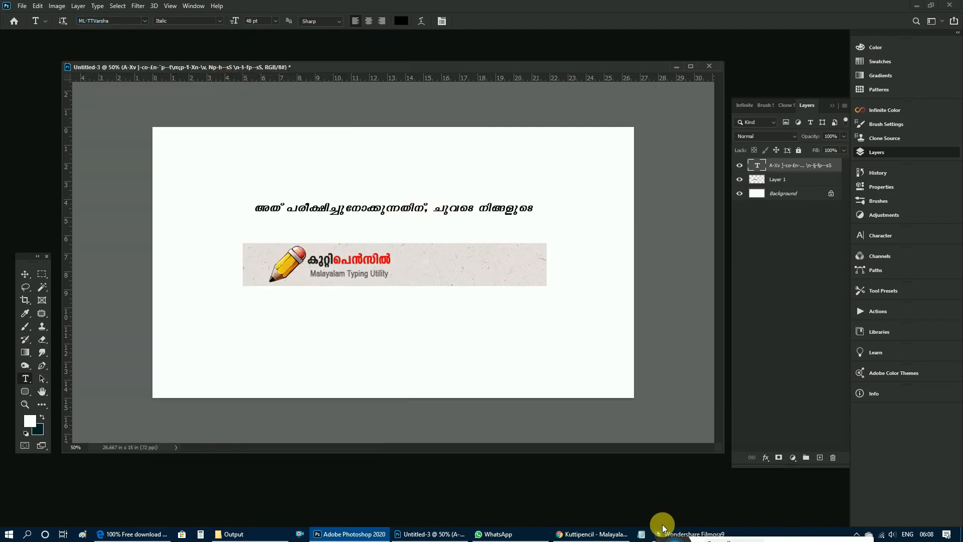
click(526, 531)
drag(719, 461, 682, 463)
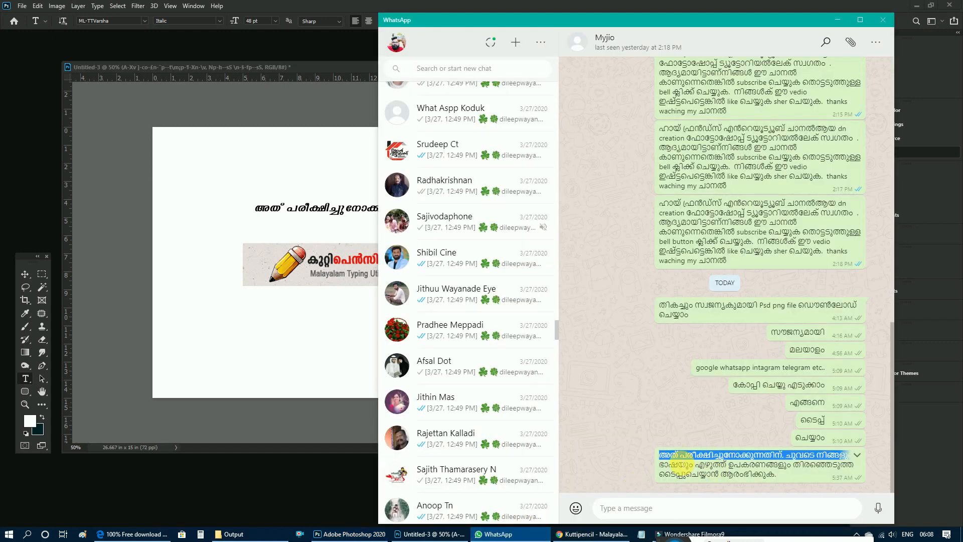
click(338, 432)
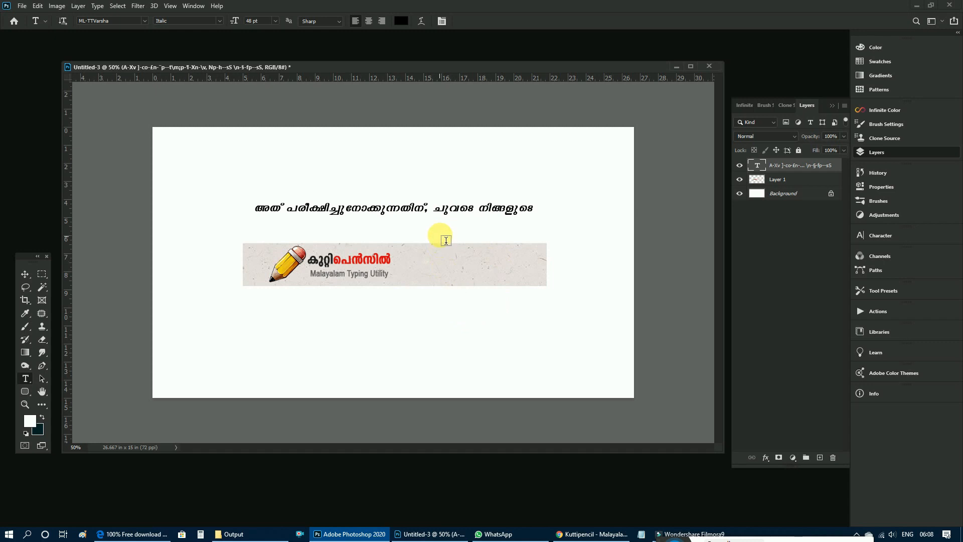
- Delete the converted text layer, and in Chrome close the FML conversion dialog and cut all text from the Kuttipencil editor
click(834, 458)
click(451, 203)
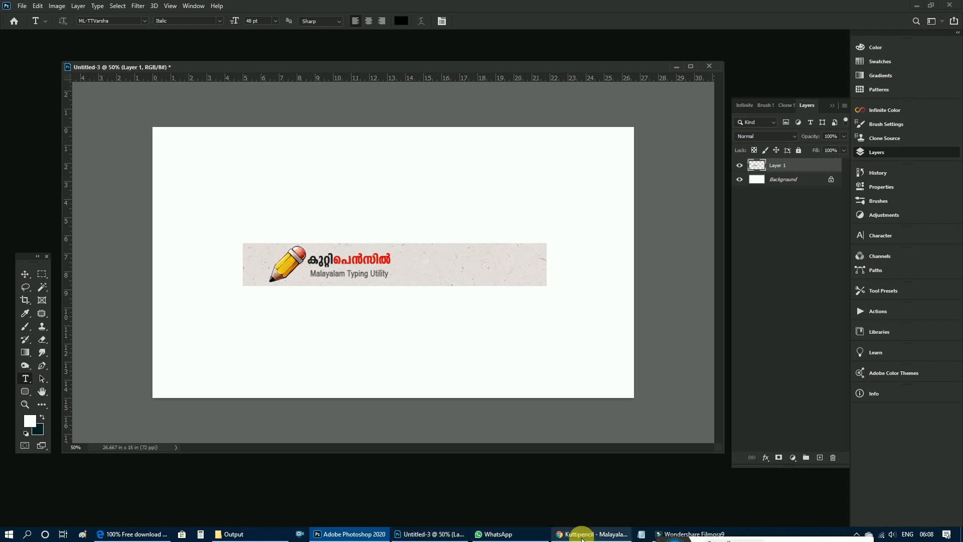
click(582, 534)
click(711, 76)
drag(398, 155, 167, 156)
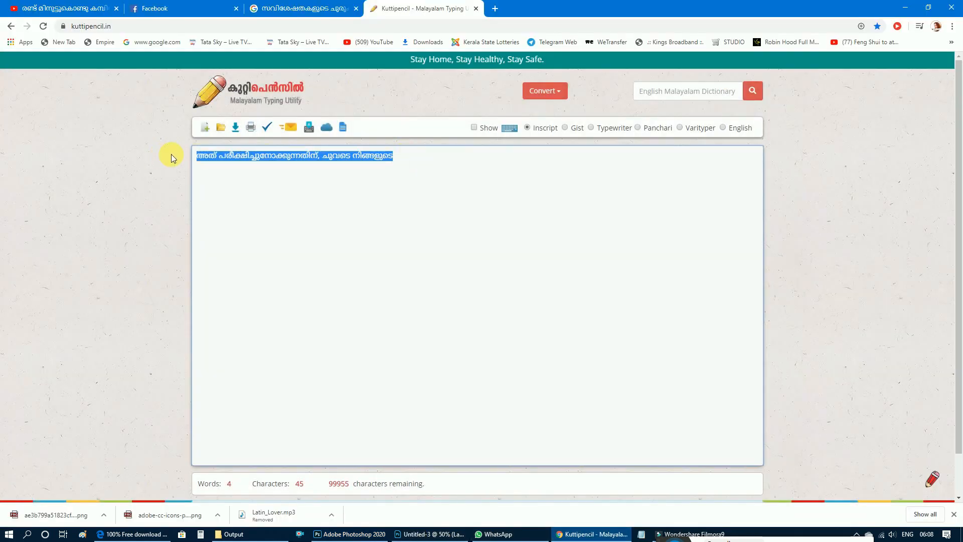
key(ctrl+x)
- Copy the highlighted heading "സവിശേഷതകളുടെ ചുരുക്കവിവരണം" from the Google input tools page and paste it into the Kuttipencil editor
click(291, 9)
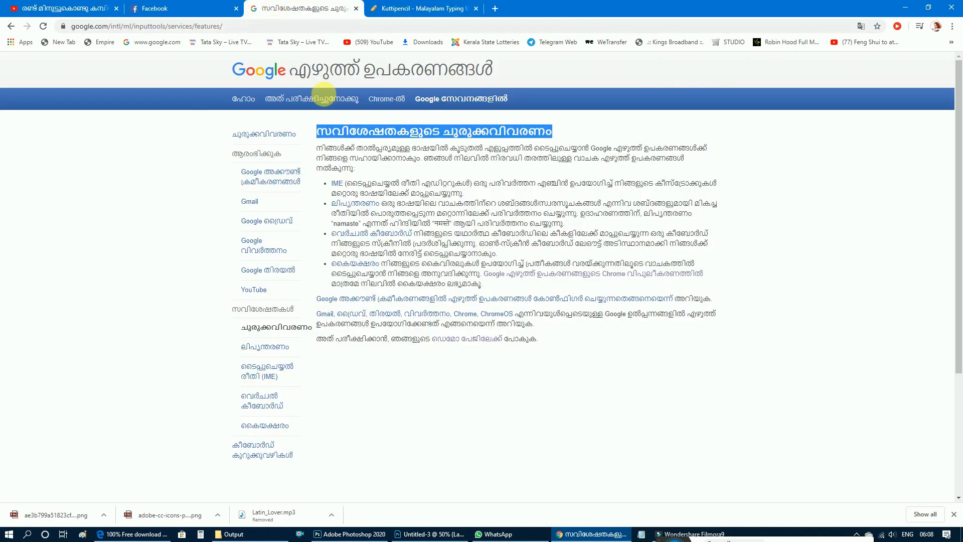
right_click(335, 131)
click(359, 136)
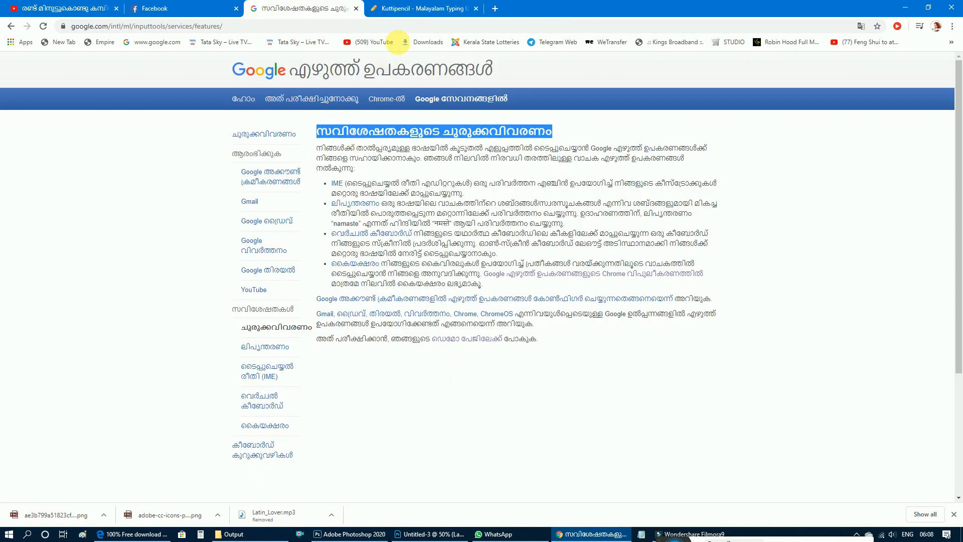
click(412, 11)
right_click(215, 173)
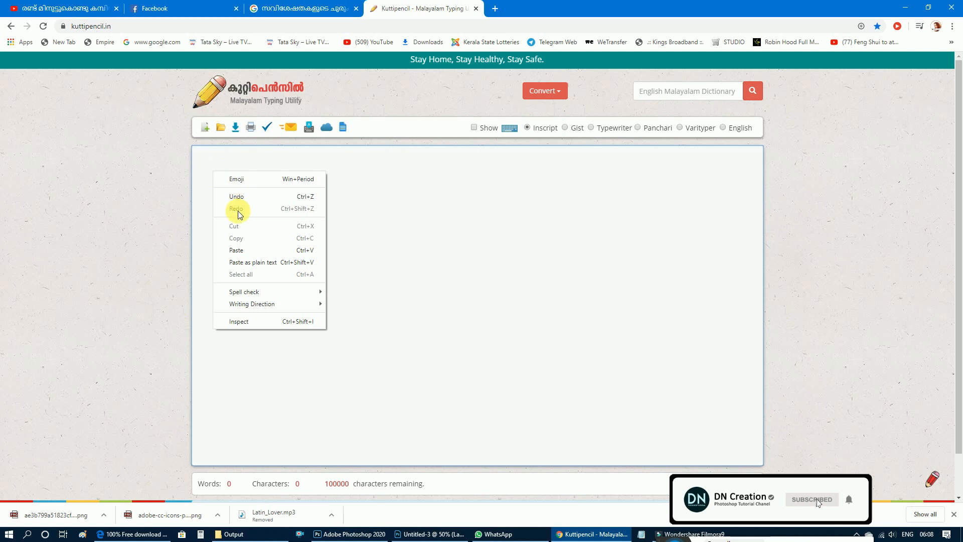
click(236, 250)
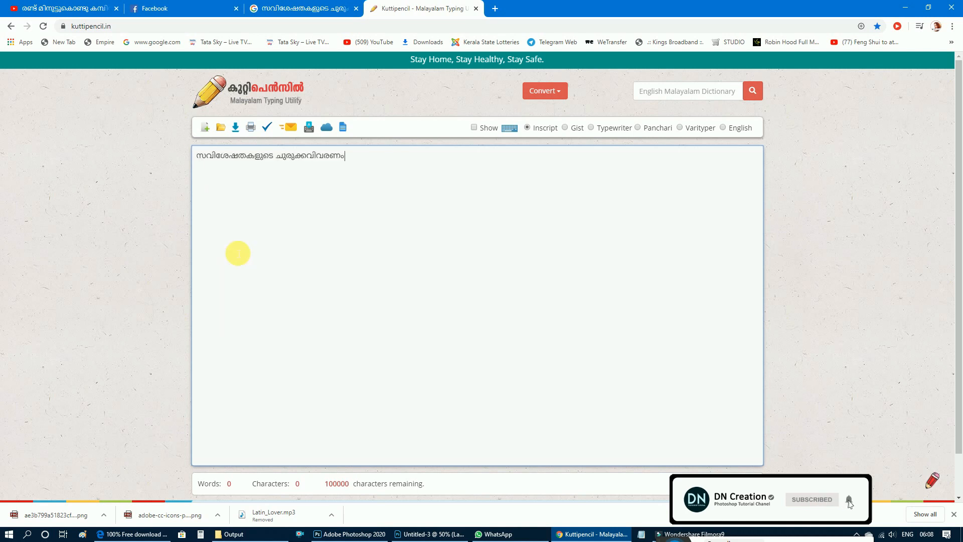
- Convert the pasted heading to FML Series in Kuttipencil and copy all of the converted text
click(546, 98)
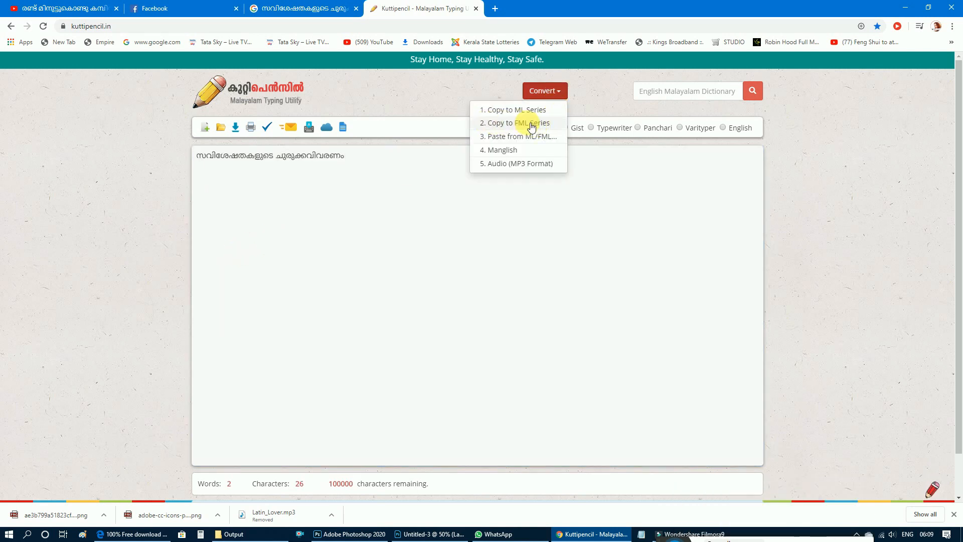
click(491, 124)
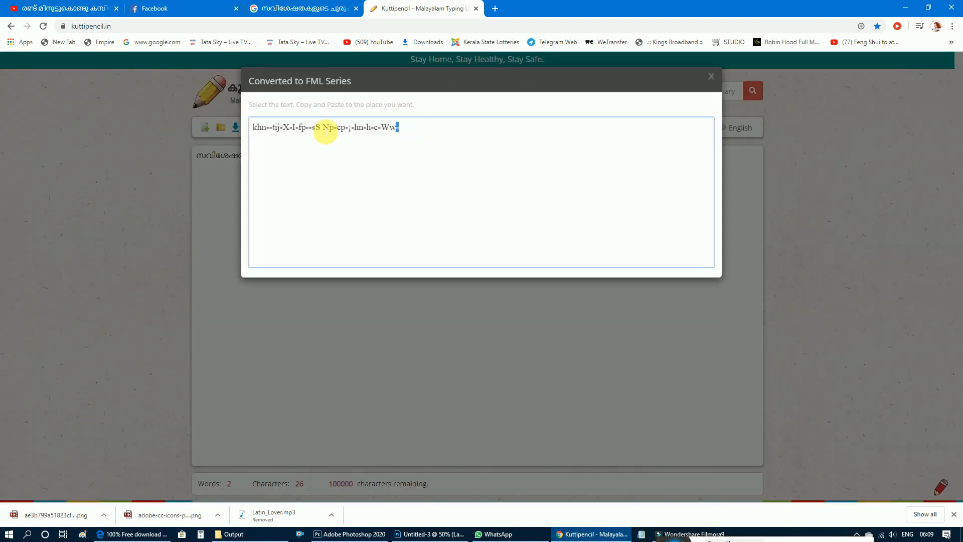
drag(325, 130, 231, 126)
right_click(281, 130)
click(292, 133)
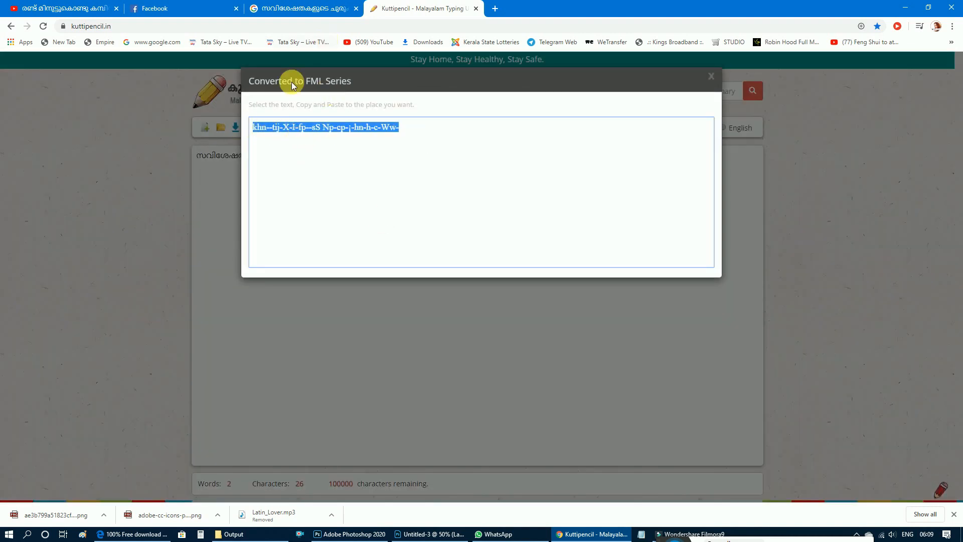
- Switch to Photoshop, paste the converted heading as a new text layer below the Kuttipencil banner, and scale it to about 145%
click(351, 533)
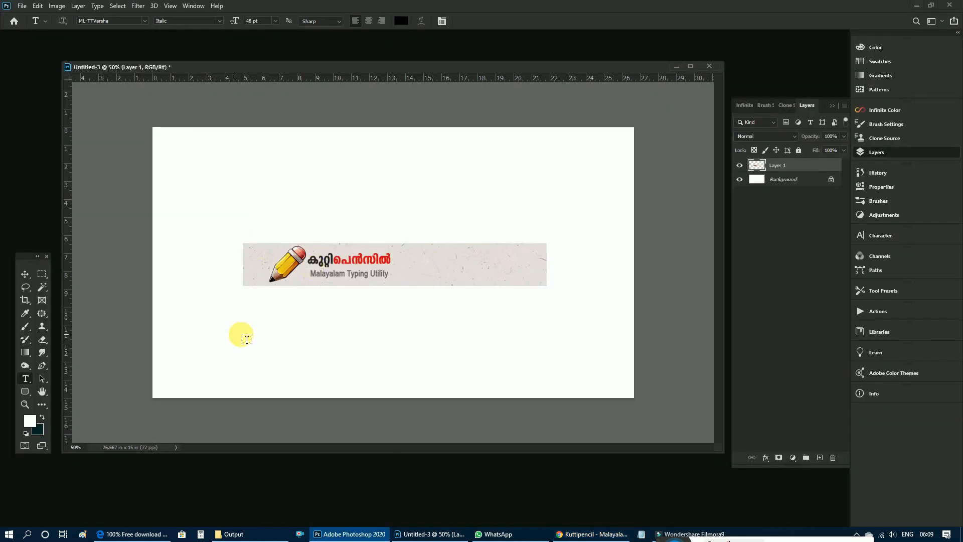
click(294, 327)
key(ctrl+v)
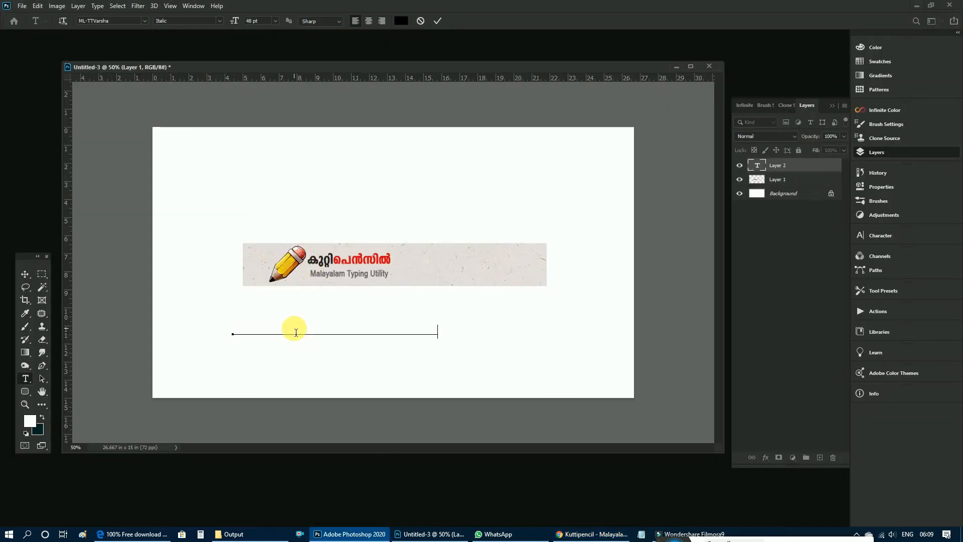
key(ctrl+Return)
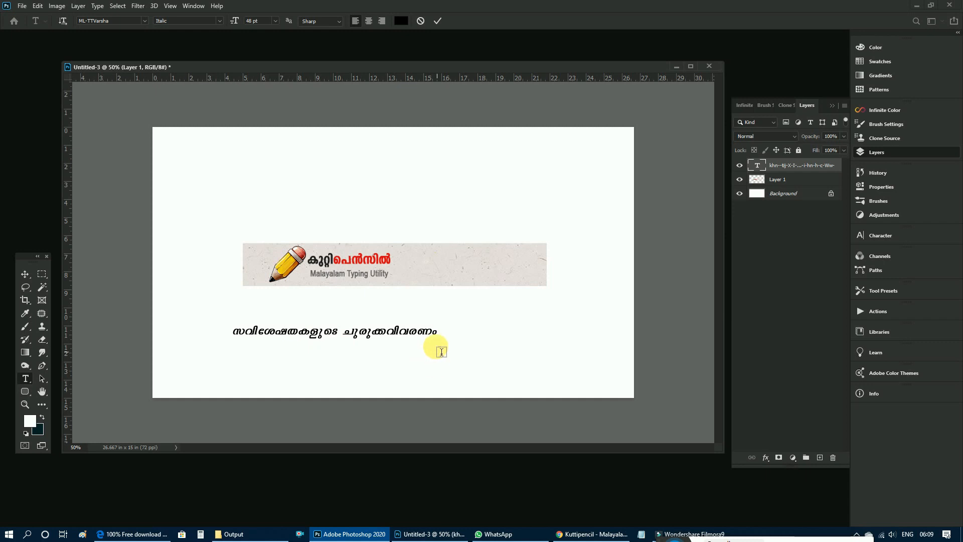
key(ctrl+t)
drag(440, 347, 524, 360)
key(Return)
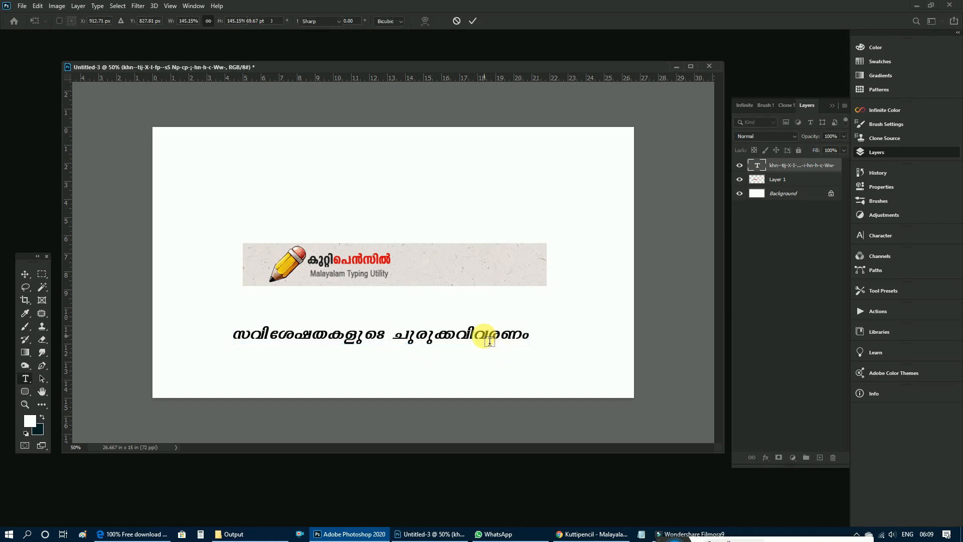
- Set the pasted heading's font to ML-TTThunchan
click(143, 20)
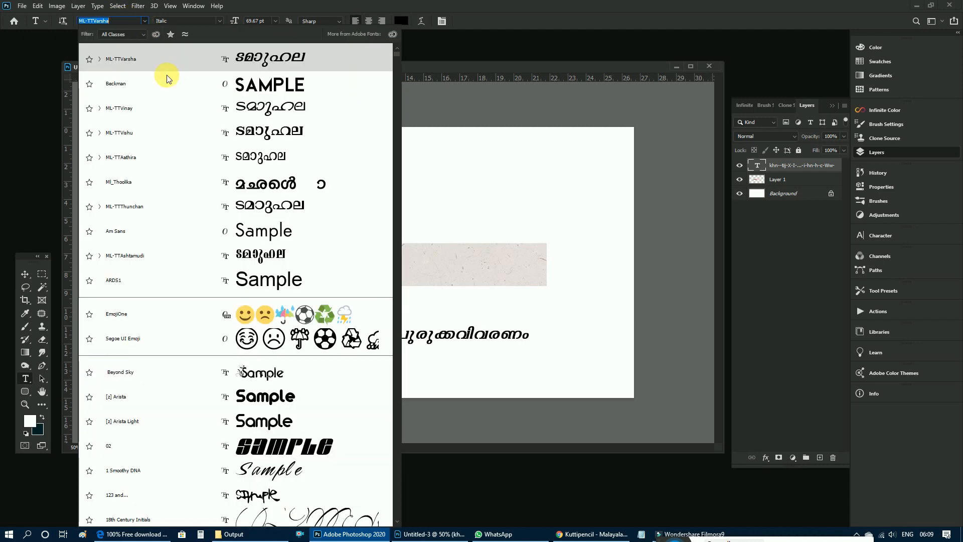
key(Down)
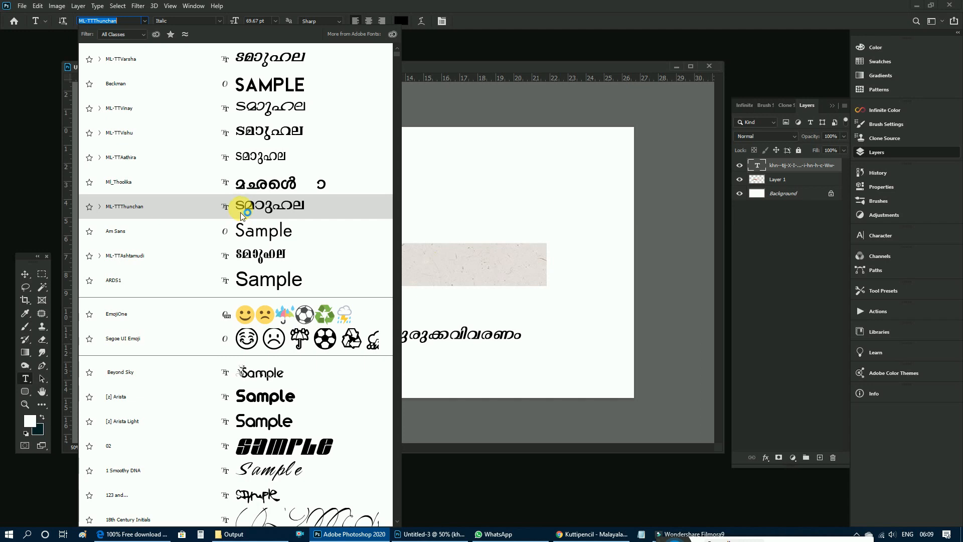
click(408, 258)
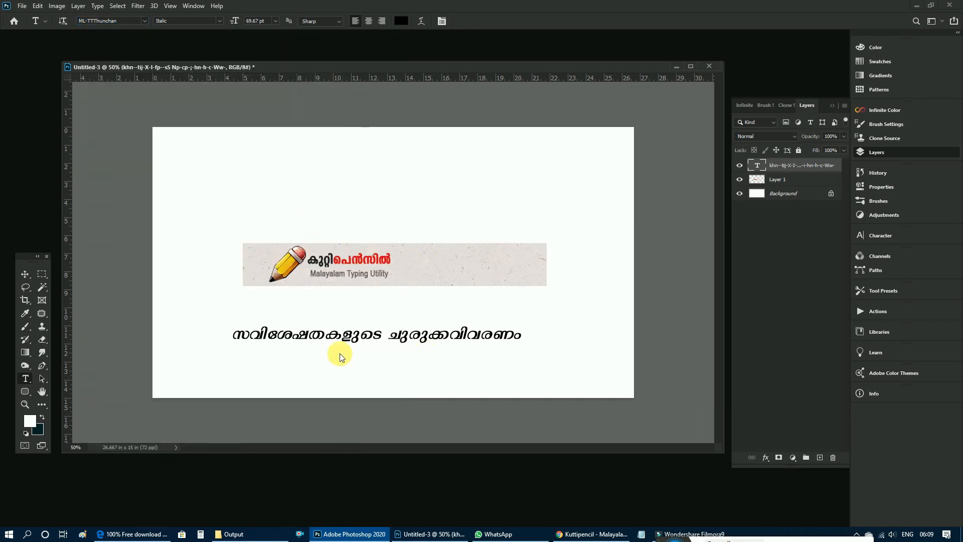
- Move the heading text above the Kuttipencil banner and delete its layer
key(v)
drag(393, 341, 399, 225)
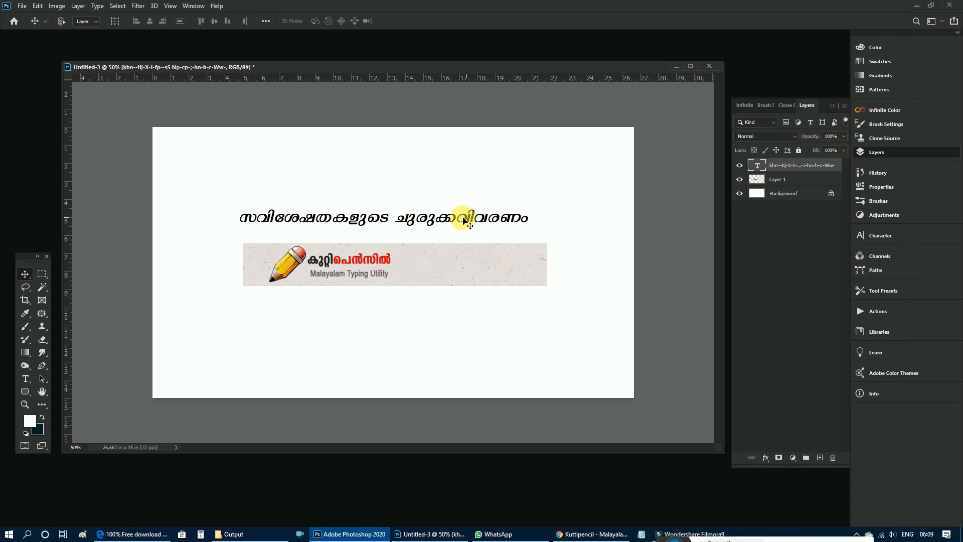
key(Delete)
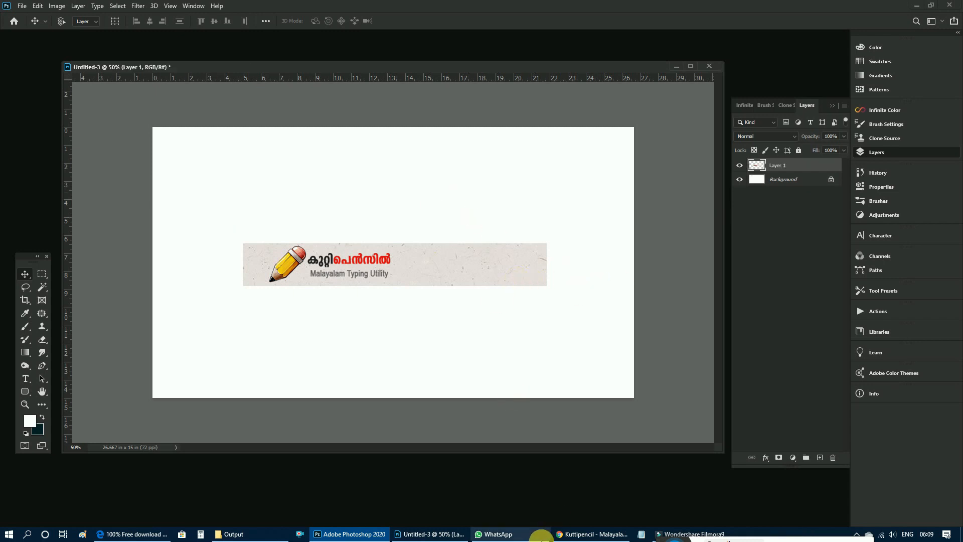
- Return to Chrome and replace the Kuttipencil editor's text with the copied sentence "ഇപ്പോൾ എമിരേറ്റ്സും എത്തിഹാദും സർവീസ് നടത്തുന്നത്"
click(572, 538)
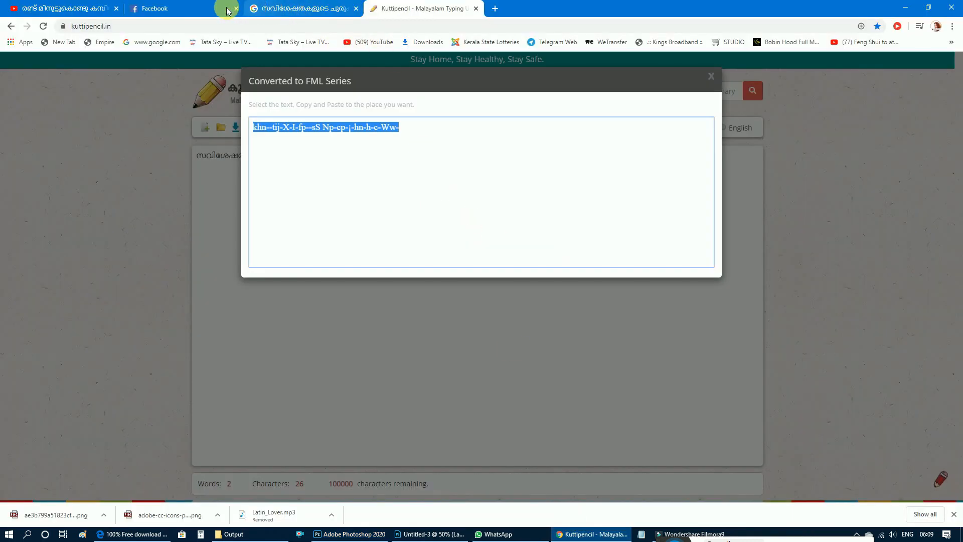
click(151, 217)
right_click(227, 167)
click(245, 240)
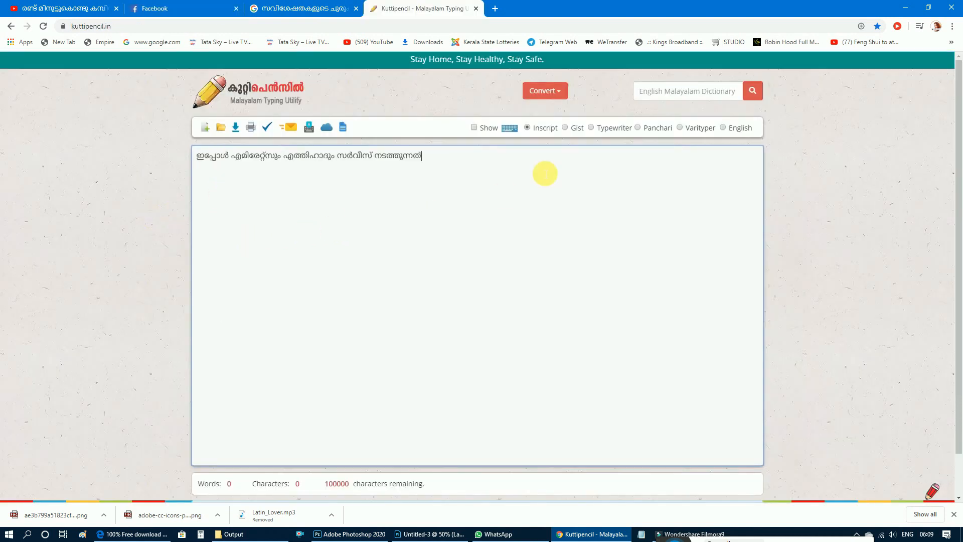
- Convert the new sentence to FML Series and copy the entire converted result
click(566, 94)
click(510, 123)
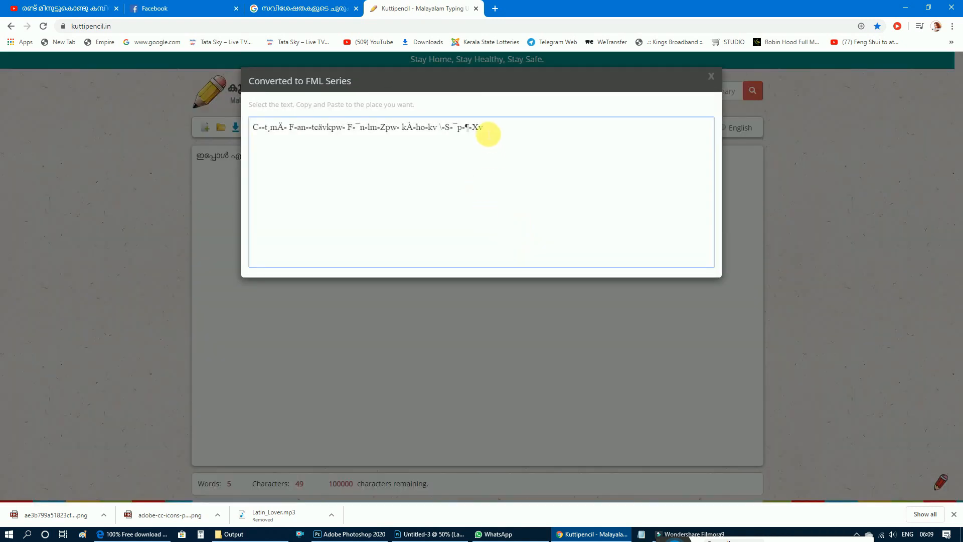
drag(487, 129, 261, 121)
right_click(273, 130)
click(286, 135)
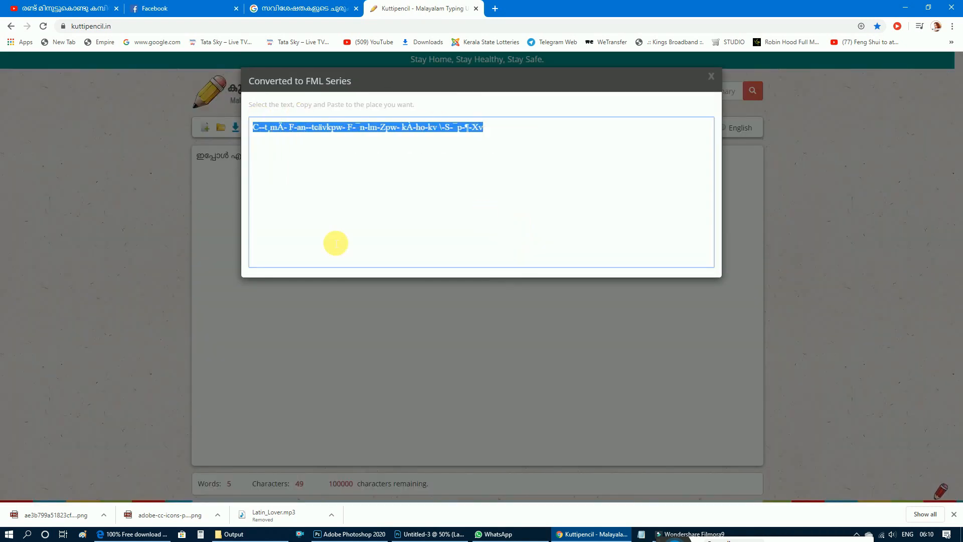
- Switch to Photoshop and paste the converted sentence as a new text layer above the Kuttipencil banner
click(346, 534)
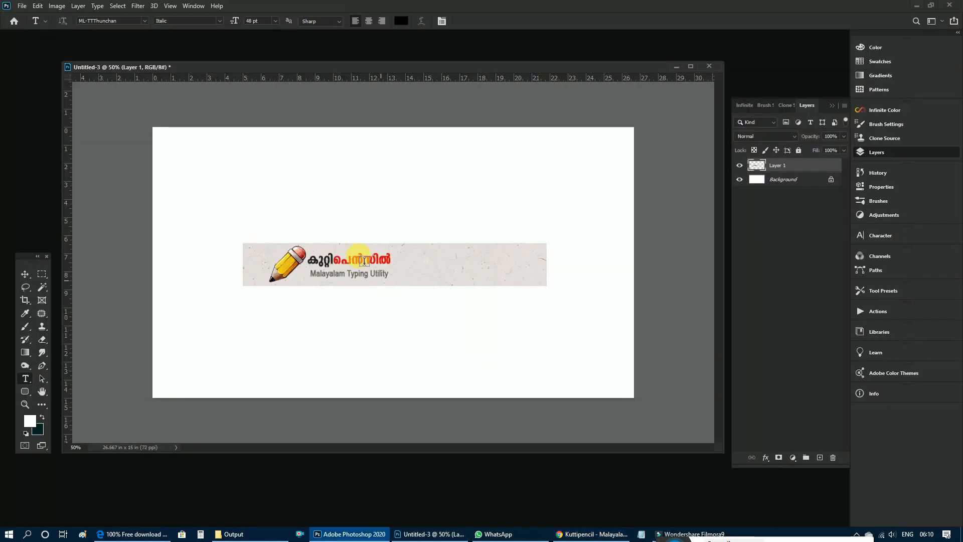
click(253, 195)
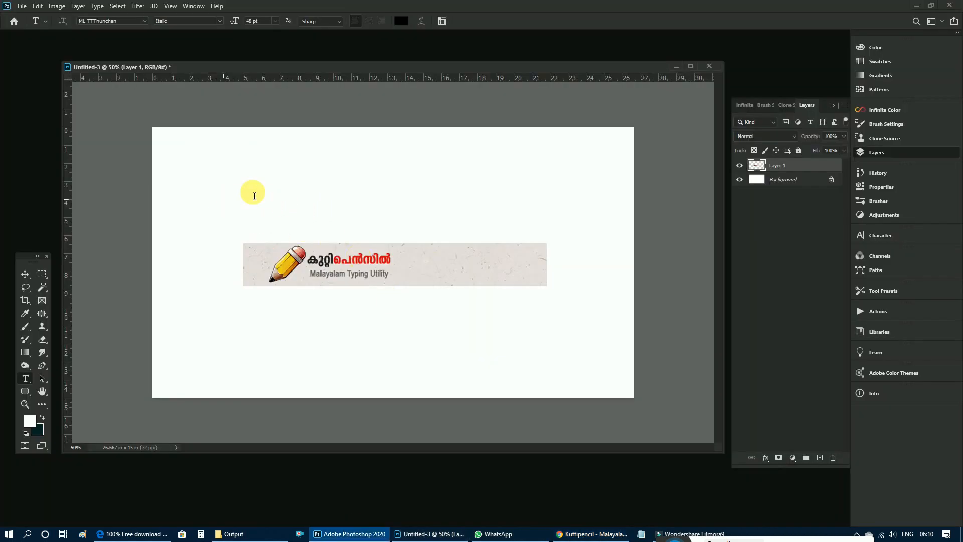
key(ctrl+v)
right_click(252, 194)
click(266, 219)
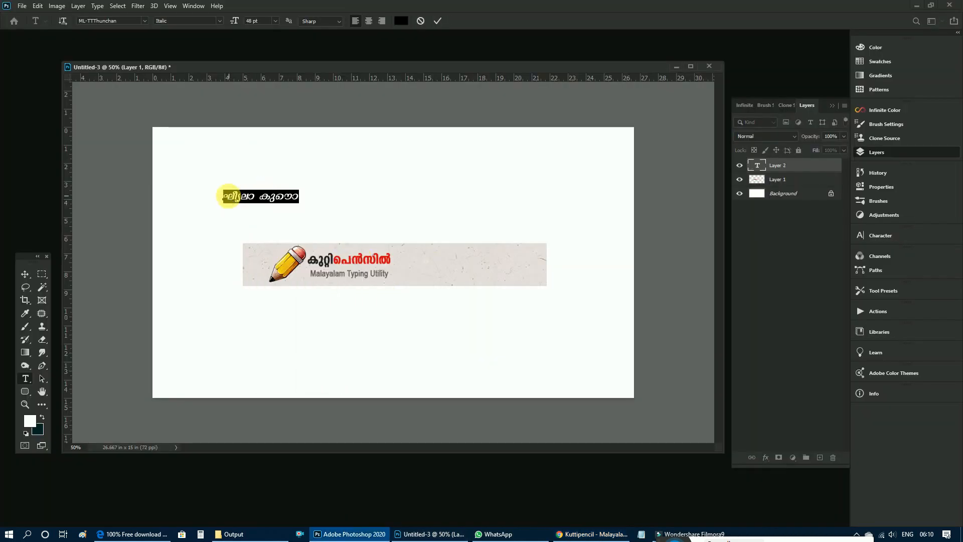
right_click(231, 197)
click(251, 233)
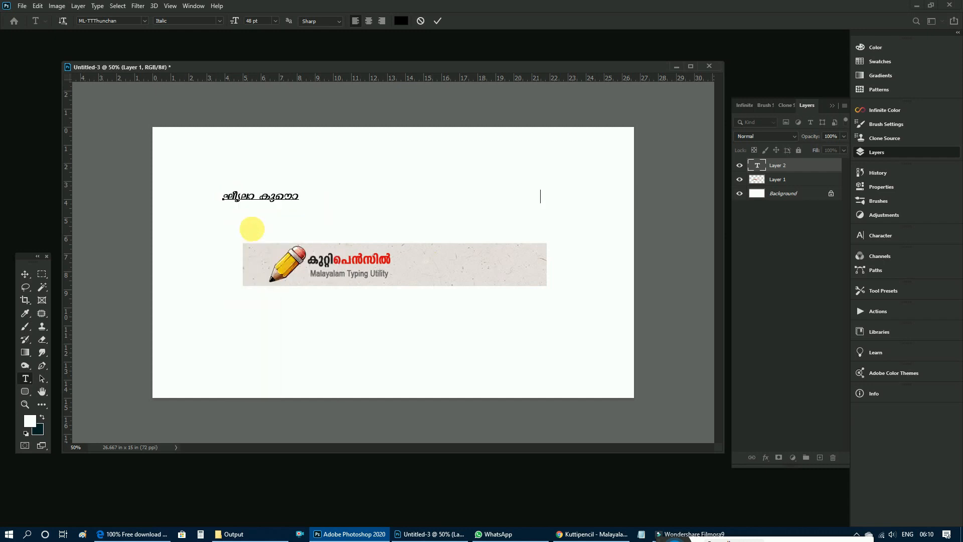
click(253, 232)
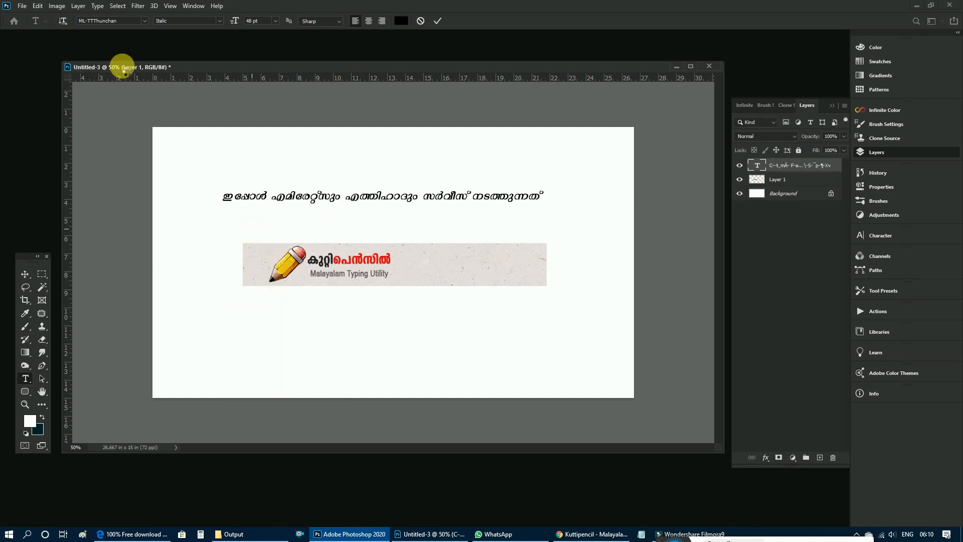
- Set the converted sentence's font to ML-TTVinay and move the text slightly down toward the banner
click(144, 21)
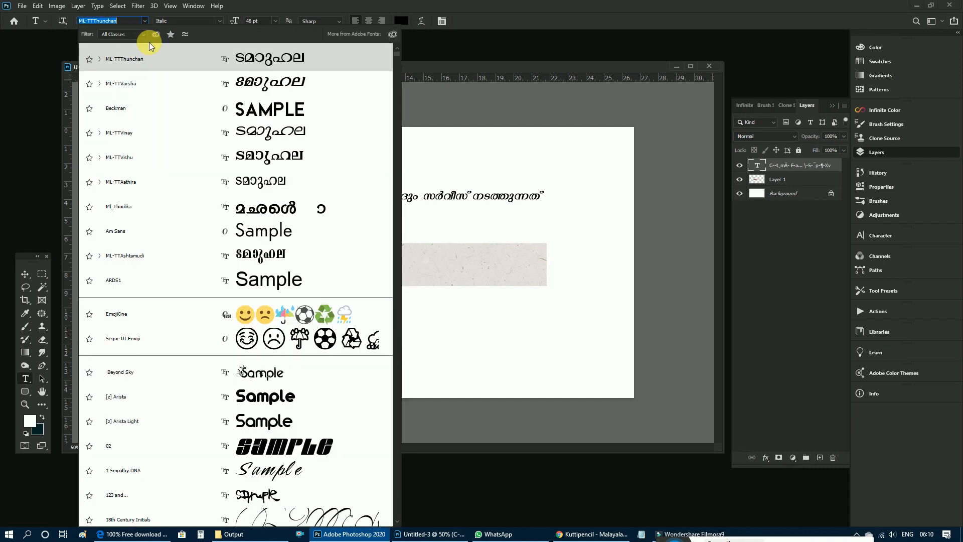
click(242, 132)
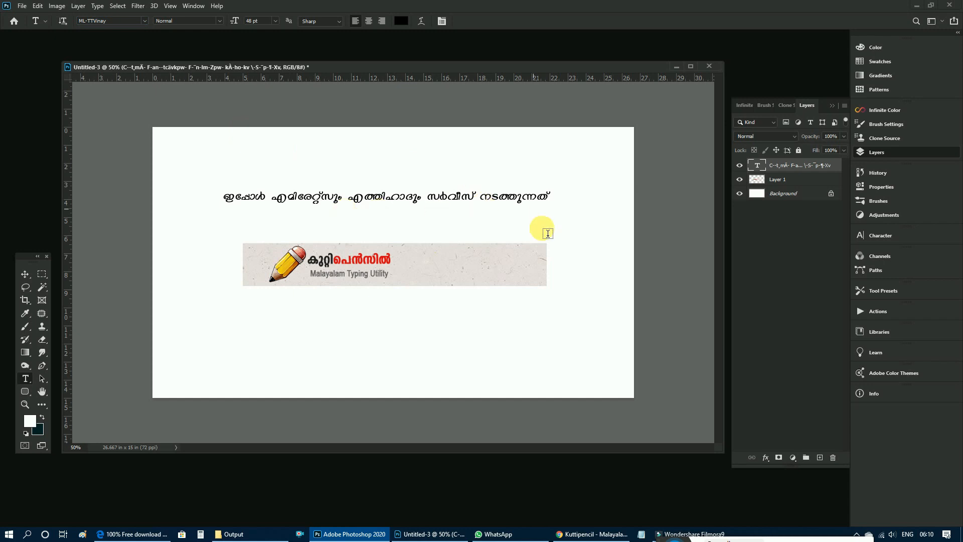
key(v)
drag(504, 193, 499, 210)
- Add a new text layer reading "MANGLISH TYPE" below the Kuttipencil banner
key(t)
click(244, 344)
text(MANGLISH TYPE)
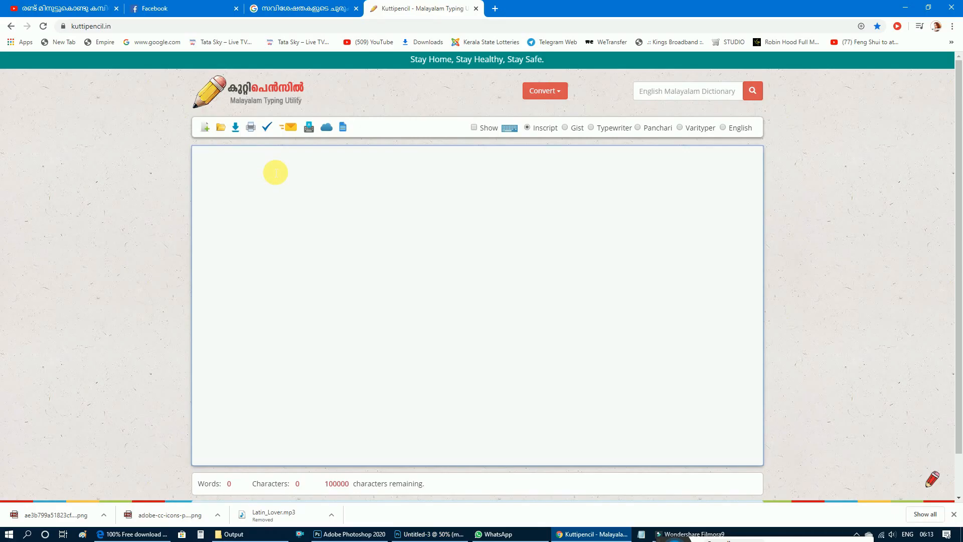
- Enter a test character in Kuttipencil with the Inscript layout, select it, and switch the editor to Google Transliteration
text(ം)
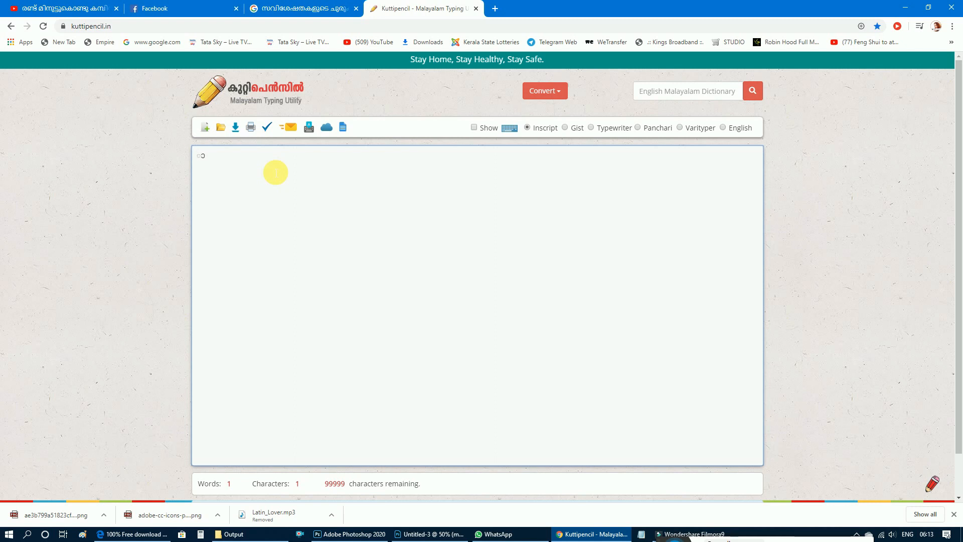
scroll(453, 305, down, 1)
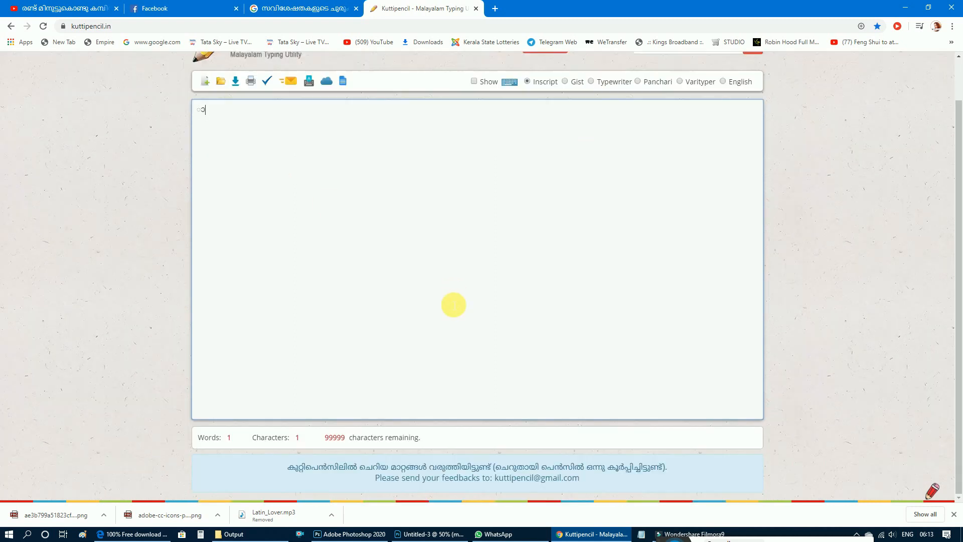
scroll(454, 304, up, 1)
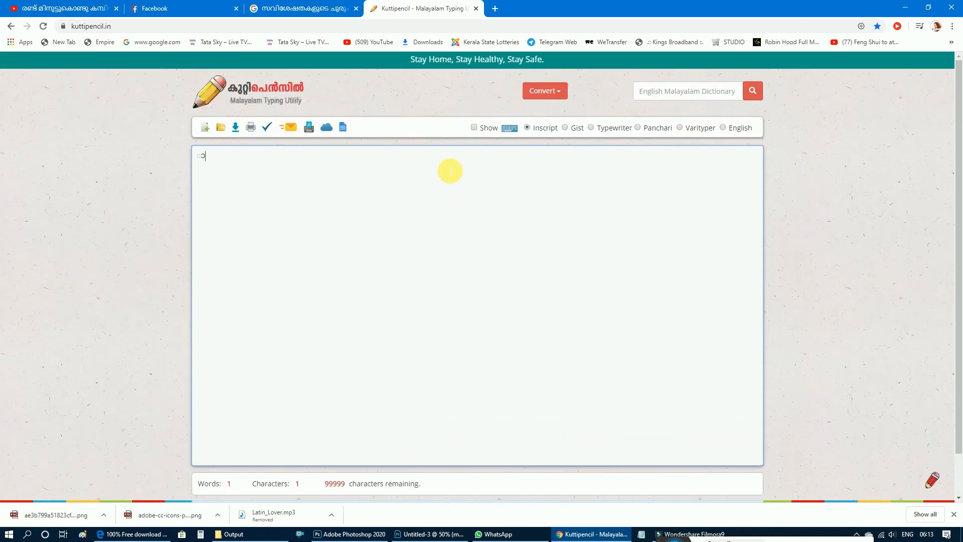
drag(216, 157, 181, 157)
click(309, 128)
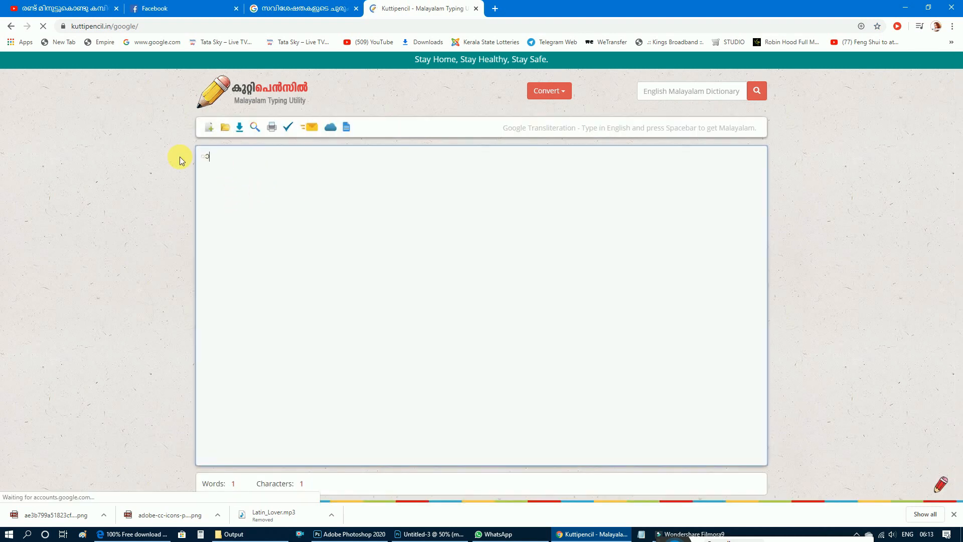
- Replace the test character with the Manglish-typed sentence "എനിക്ക് ഫോട്ടോഷോപ്പിൽ മലയാളം എങ്ങനെ ടൈപ്പ് ചെയ്യാം"
key(ctrl+a)
text(e)
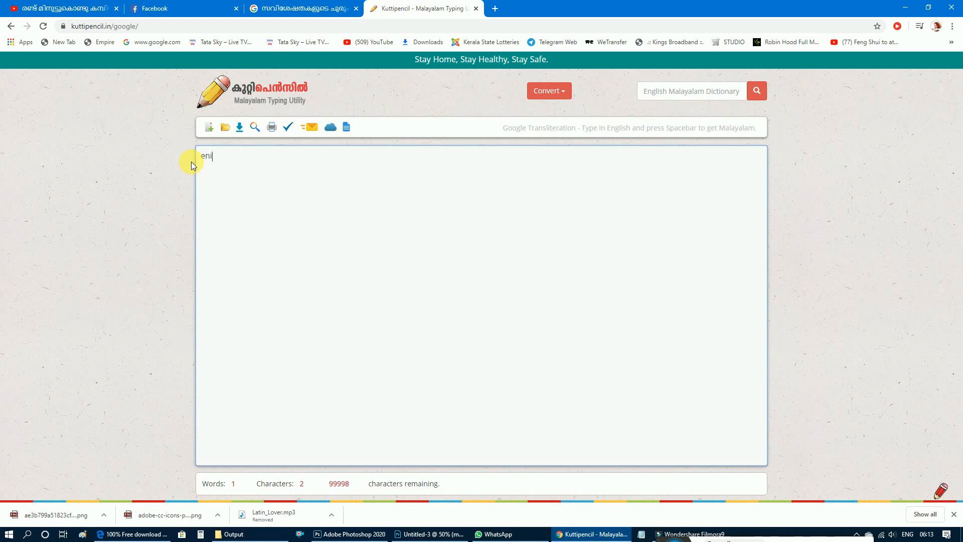
text(nikk)
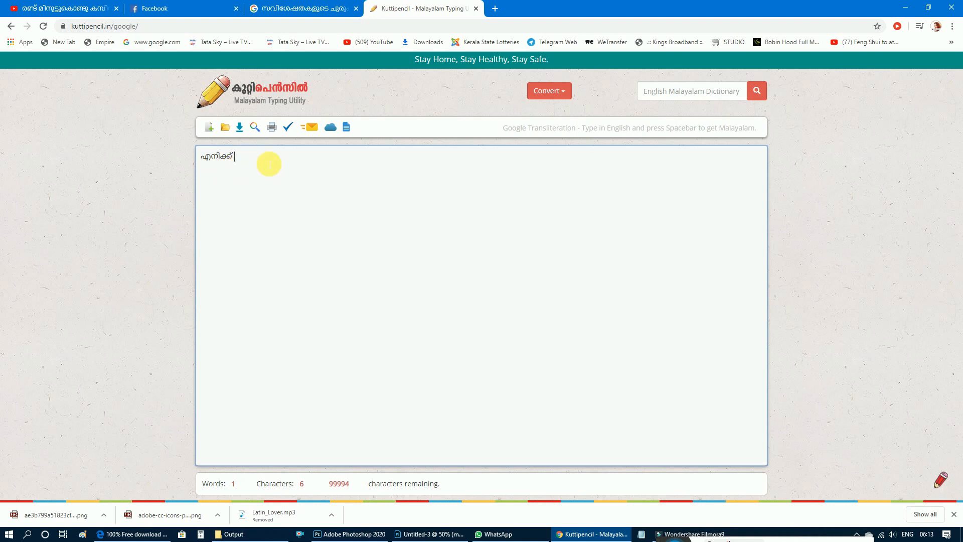
text(hotosh)
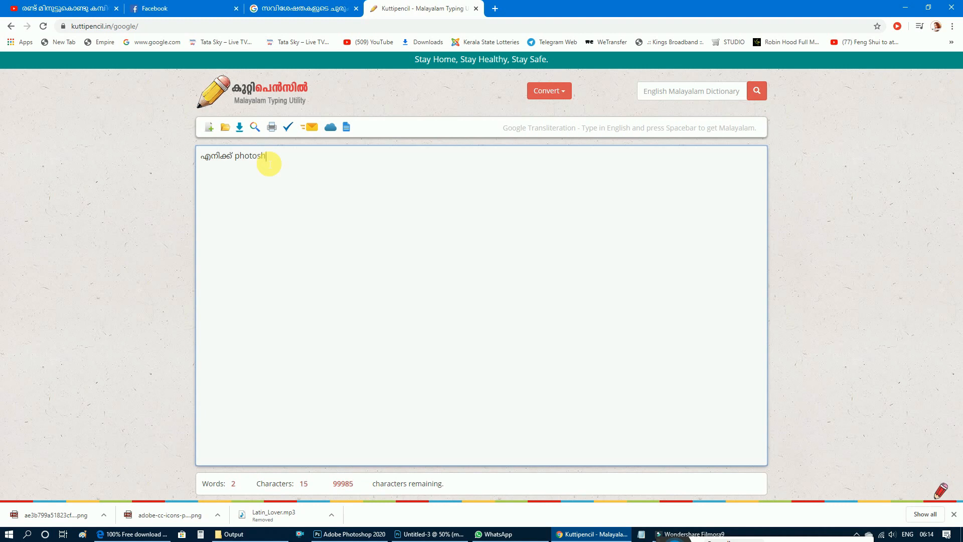
text(opil)
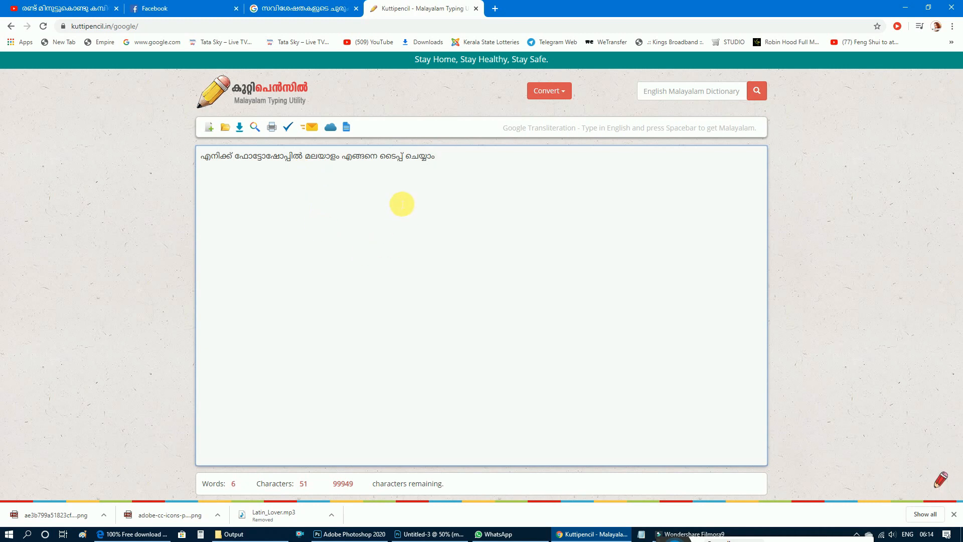
- Convert the typed Malayalam sentence to FML Series and copy the entire converted text
drag(435, 157, 195, 156)
click(564, 91)
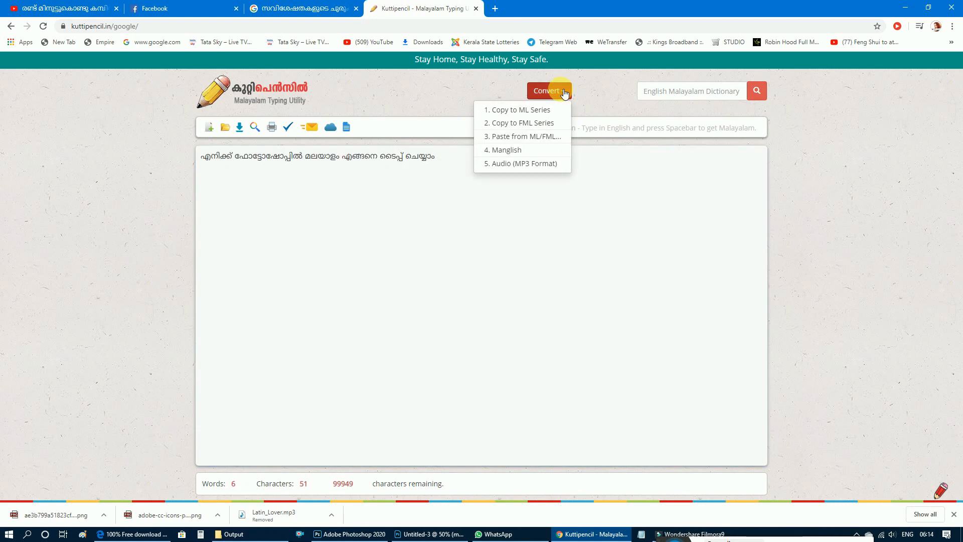
click(530, 123)
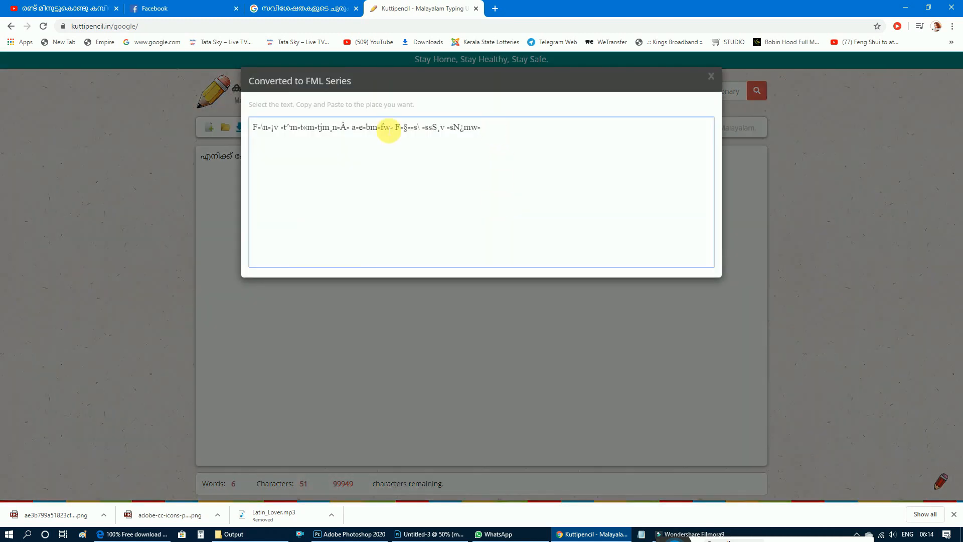
triple_click(388, 131)
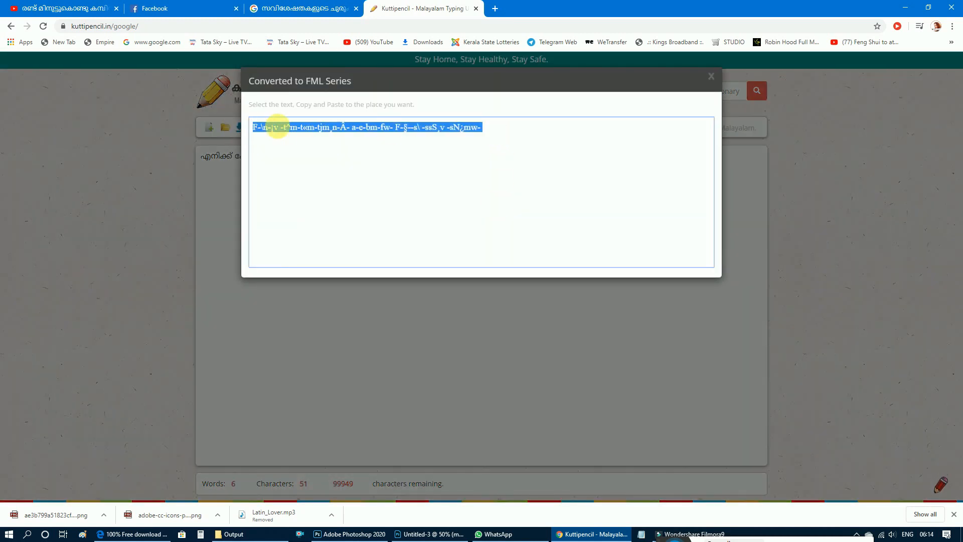
right_click(286, 129)
click(300, 135)
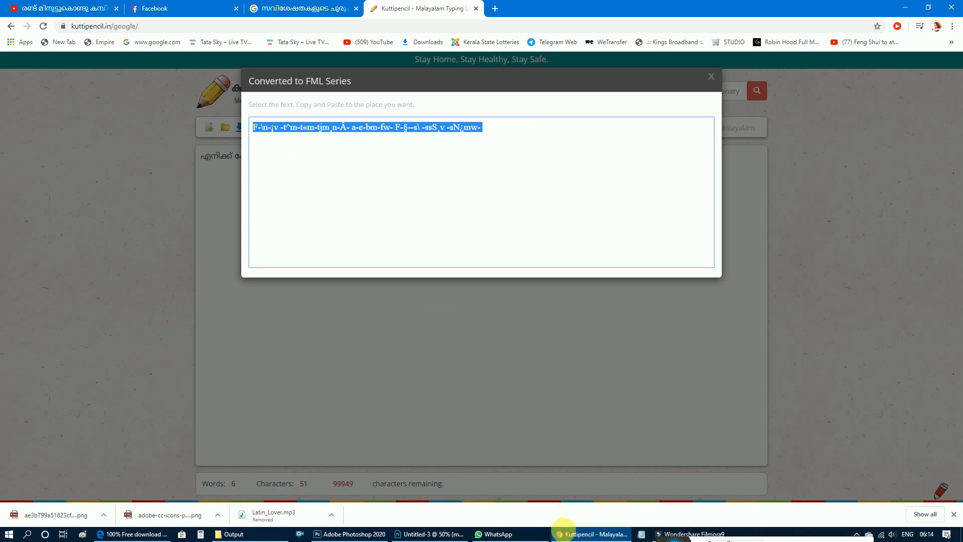
- Switch to the Untitled-3 document in Photoshop and paste the converted text as a new text layer above the existing Malayalam sentence
click(427, 534)
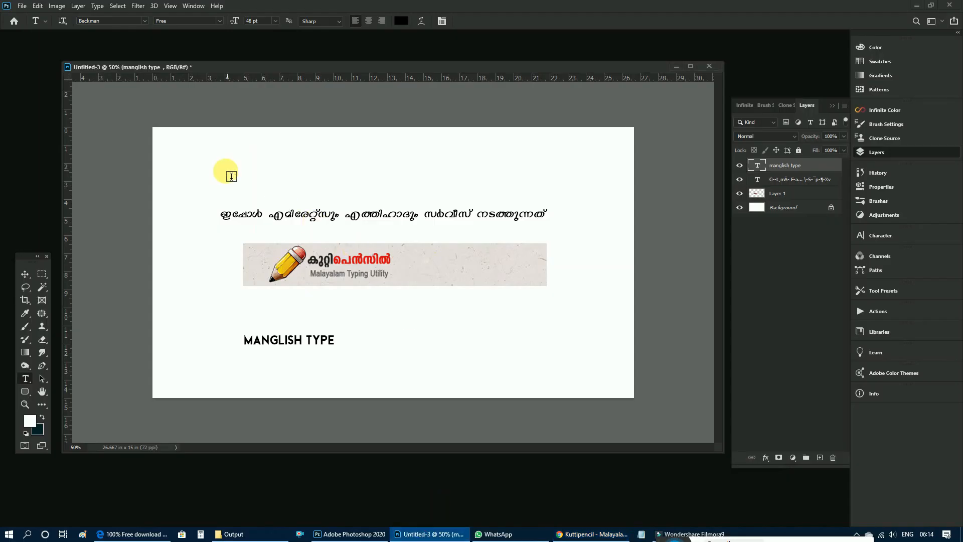
click(223, 168)
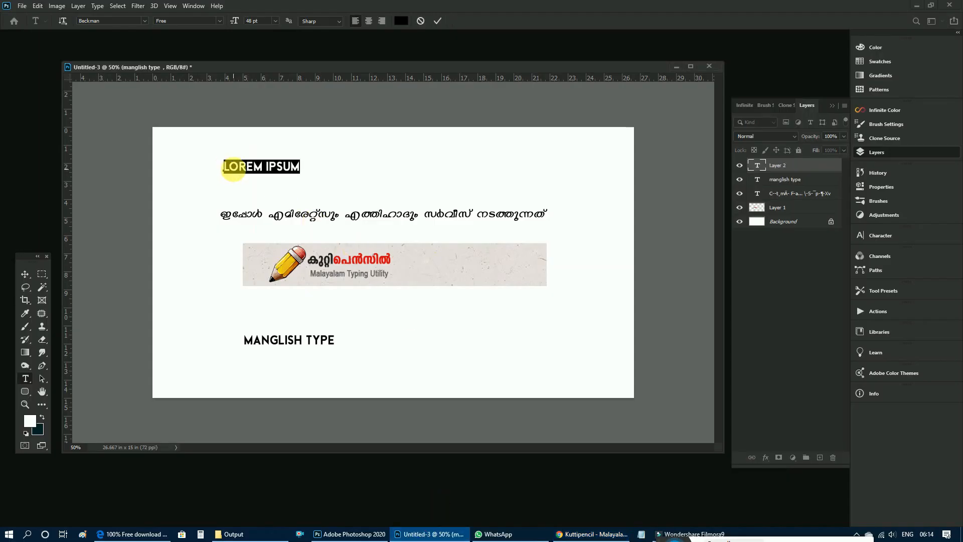
right_click(233, 170)
click(252, 208)
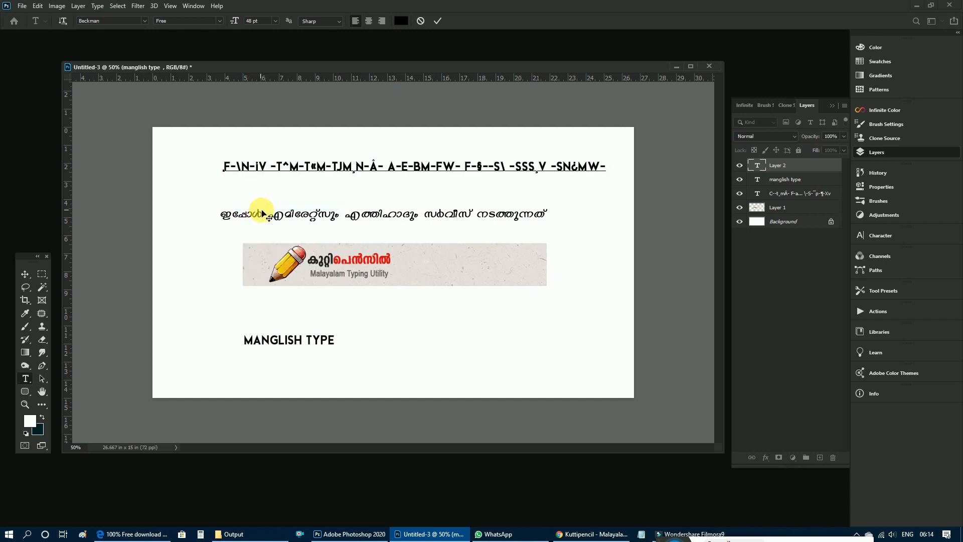
key(ctrl+Return)
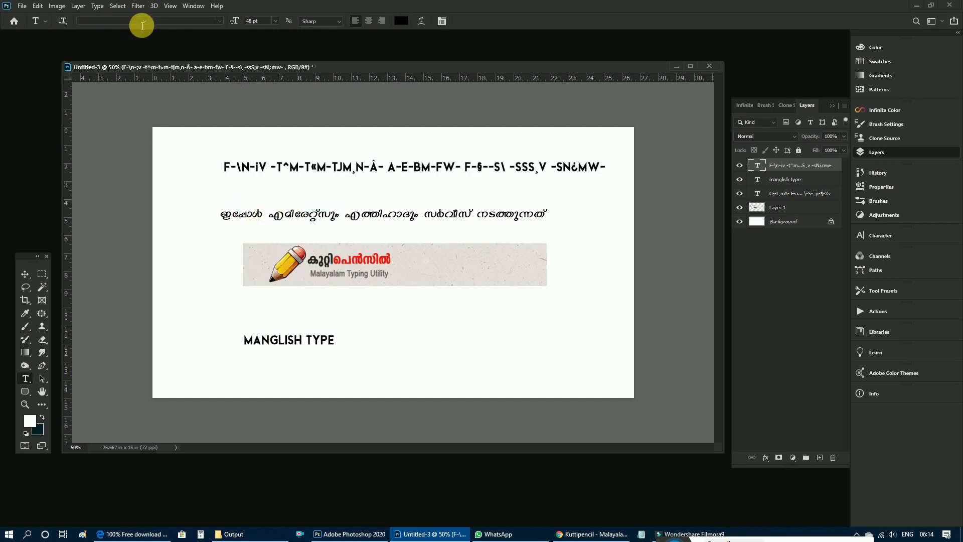
- Set the pasted sentence's font to ML-TTThunchan and move it down to just above the other Malayalam sentence
click(136, 20)
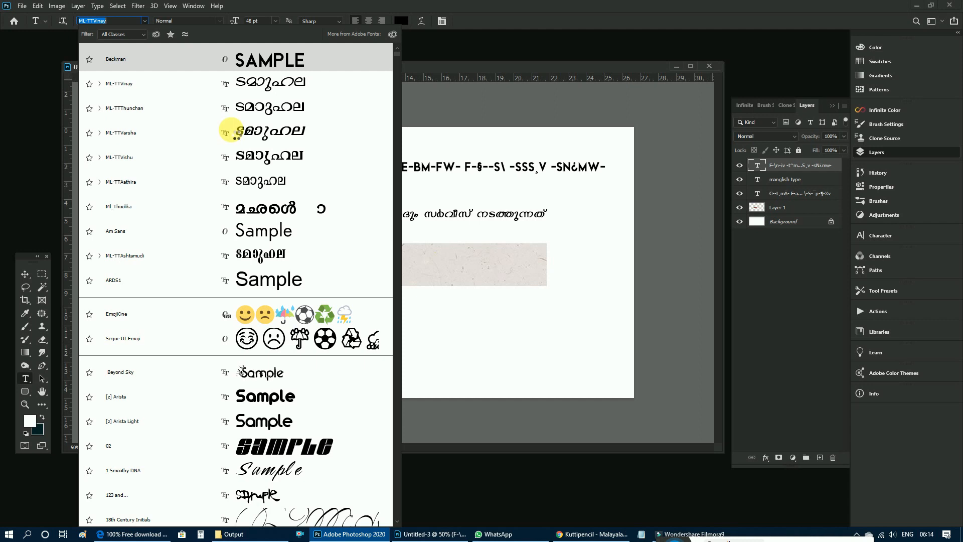
click(237, 120)
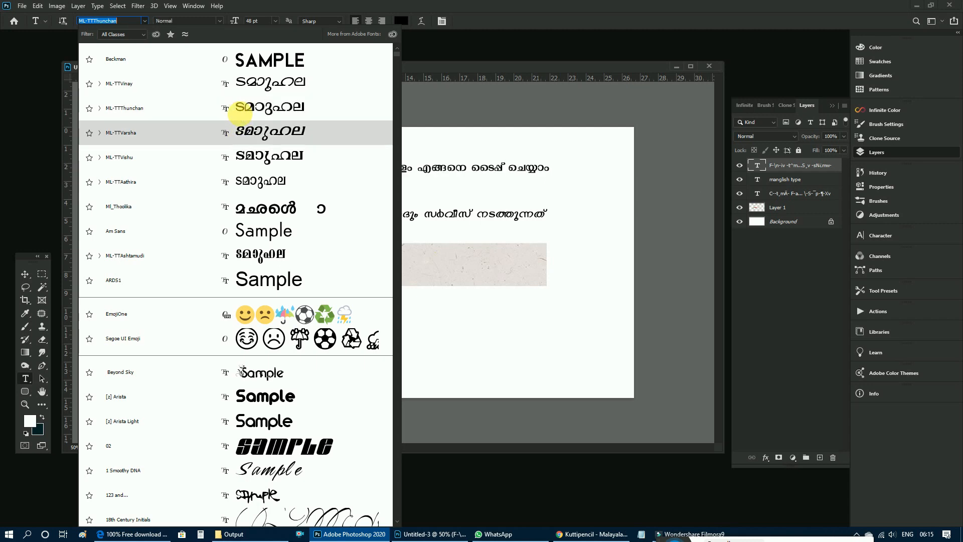
click(240, 114)
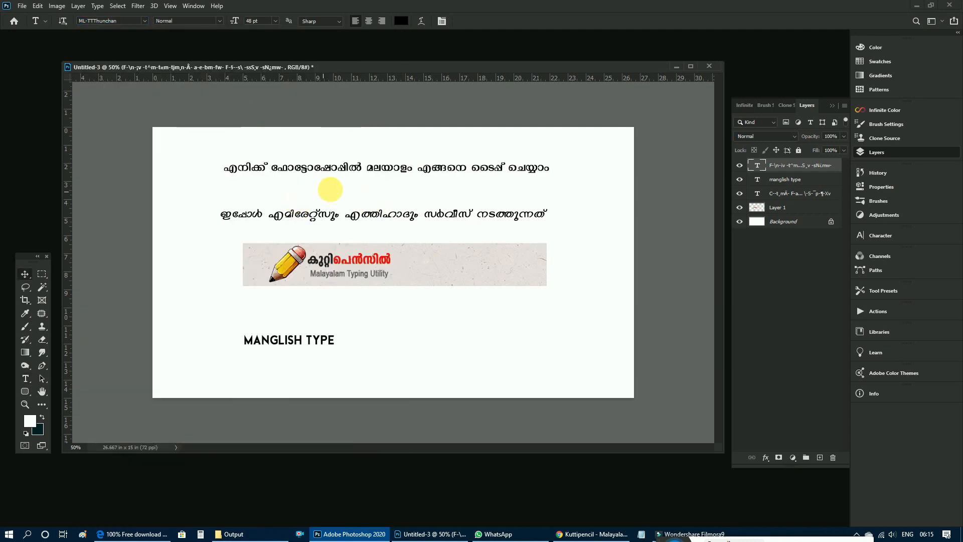
key(v)
mouse_move(341, 177)
mouse_down()
mouse_move(323, 179)
mouse_move(338, 195)
mouse_up()
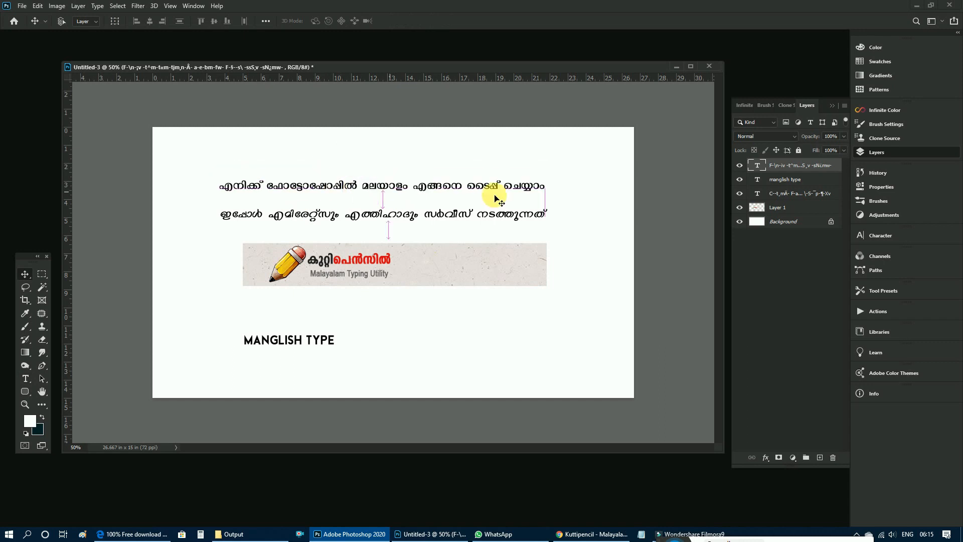
- Scale the Kuttipencil banner up to about 162% and position it between the Malayalam sentences and the "MANGLISH TYPE" text
right_click(400, 272)
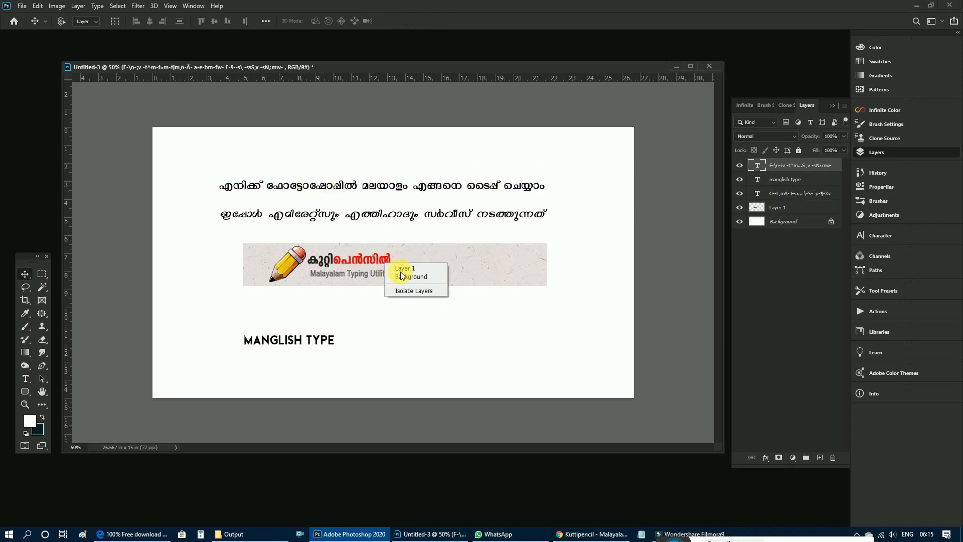
click(409, 275)
key(ctrl+t)
drag(680, 230, 731, 217)
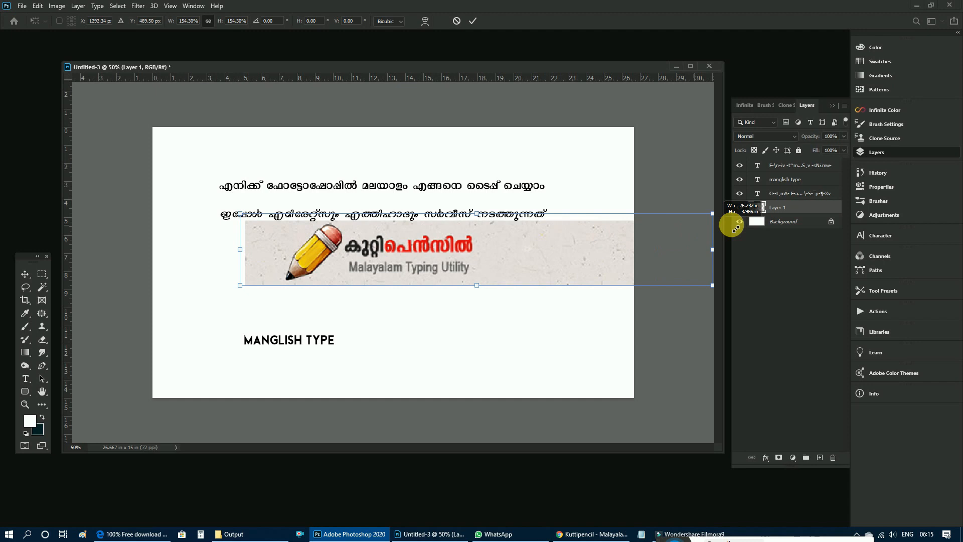
drag(542, 256, 474, 270)
key(Return)
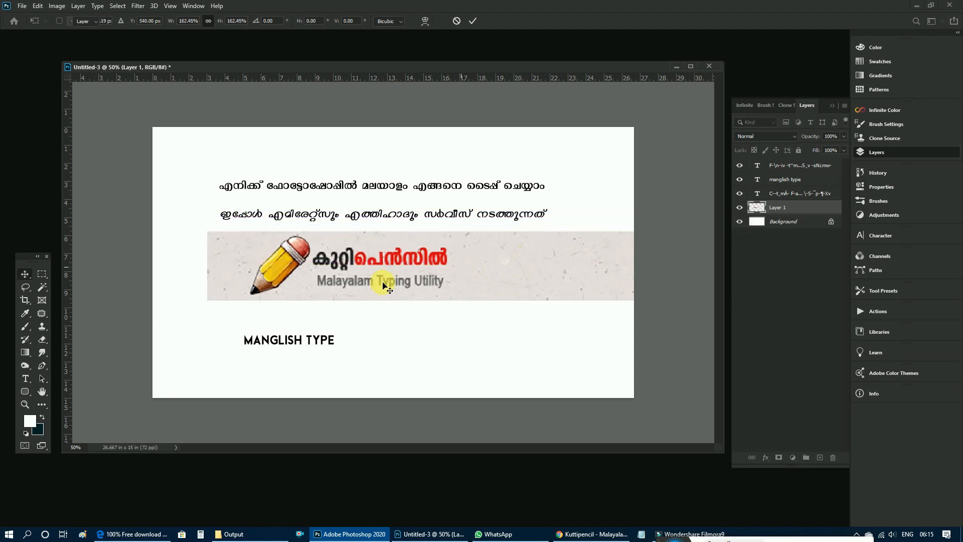
- Display the finished canvas enlarged in full-screen mode to review the converted Malayalam text
key(z)
click(381, 279)
key(f)
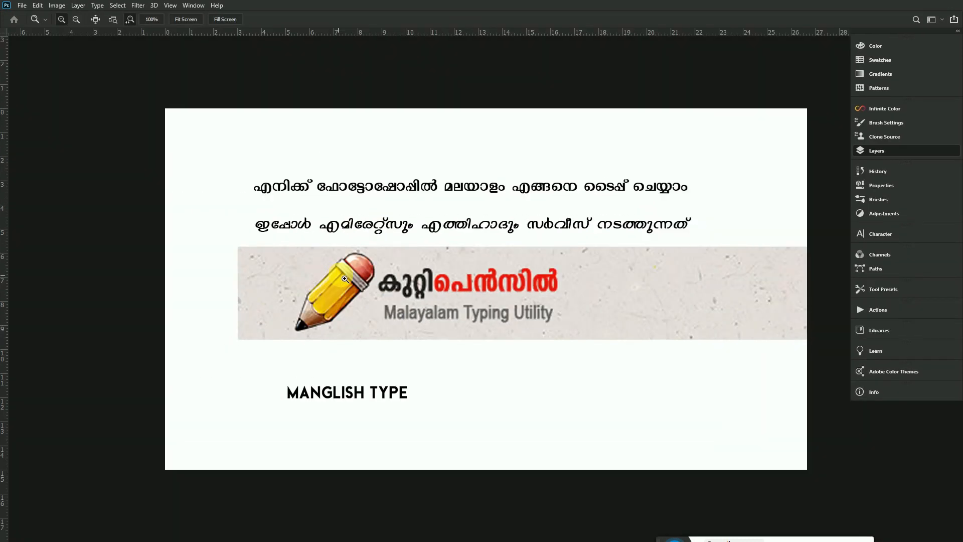